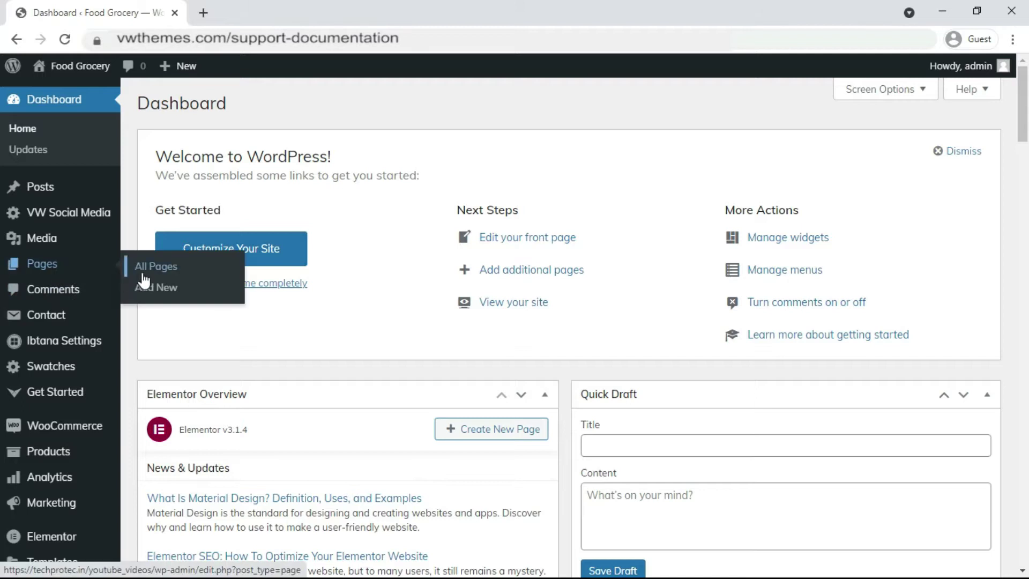
- Start a new page and paste Lorem Ipsum text into its body
left_click(145, 297)
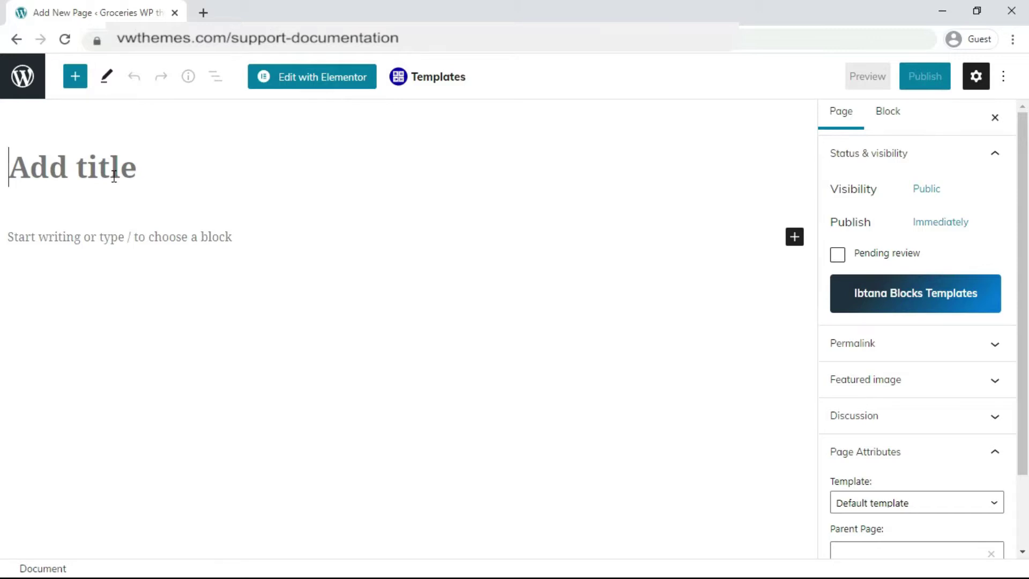
type("page with left sideba")
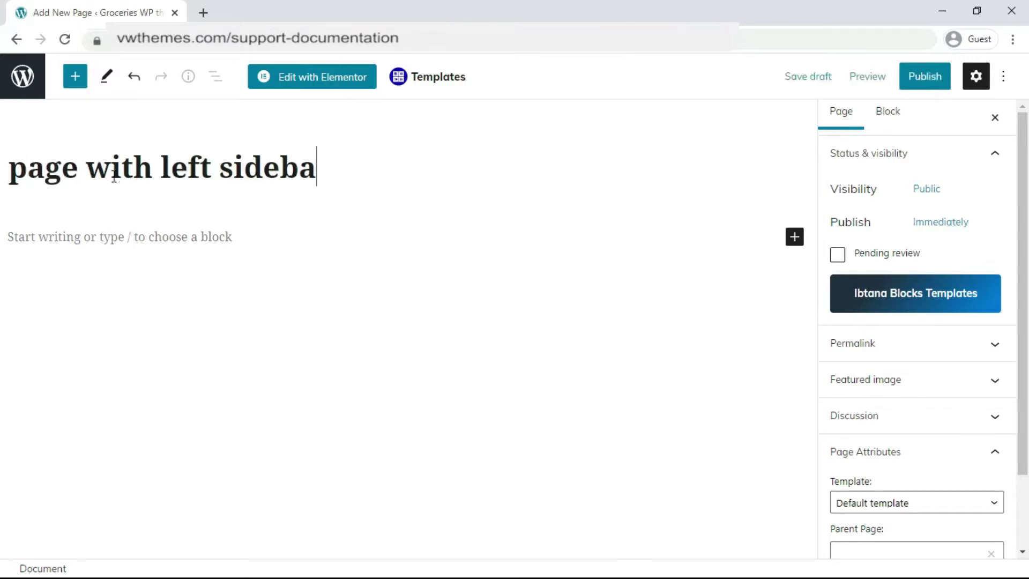
type("r")
left_click(102, 247)
type("Lorem Ipsum is simply dummy text of the printing and typesetting industry. Lorem Ipsum has been the industry's standard dummy text ever since the 1500s, when an unknown printer took a galley of type and scrambled it to make a type specimen book. It has survived not only five centuries,")
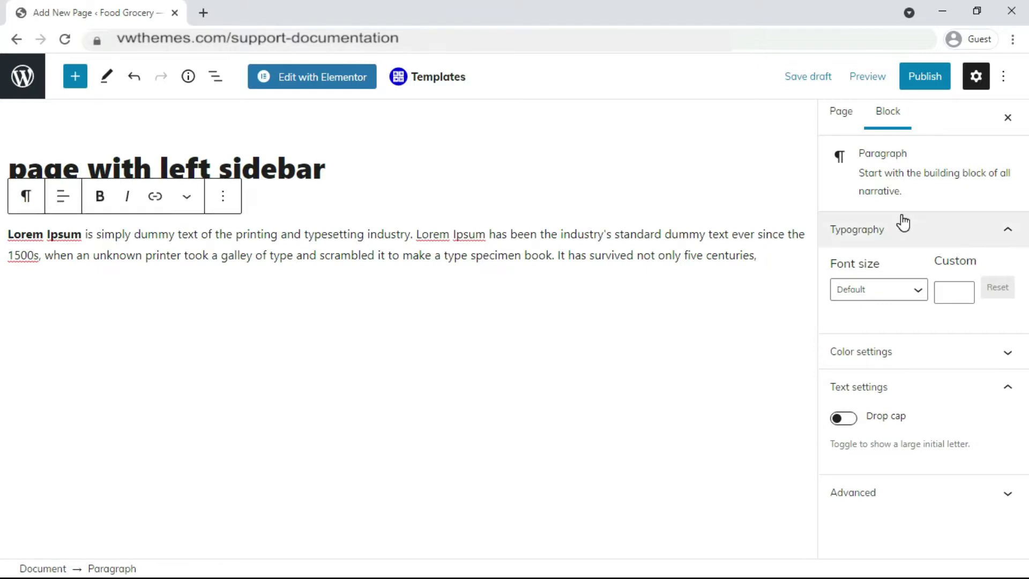
- Apply the Page with Left Sidebar template in the page's Page Attributes
left_click(847, 120)
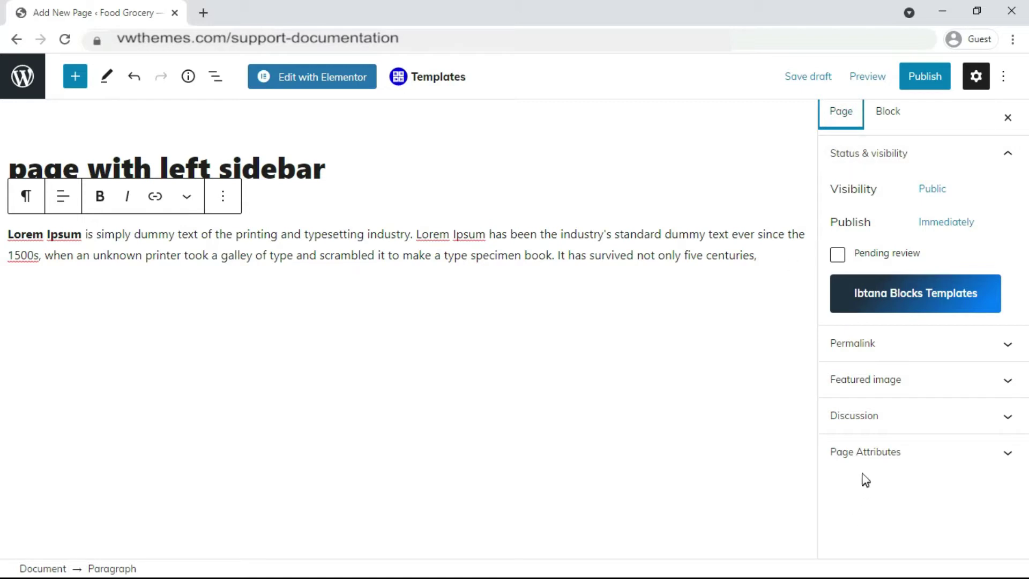
left_click(865, 453)
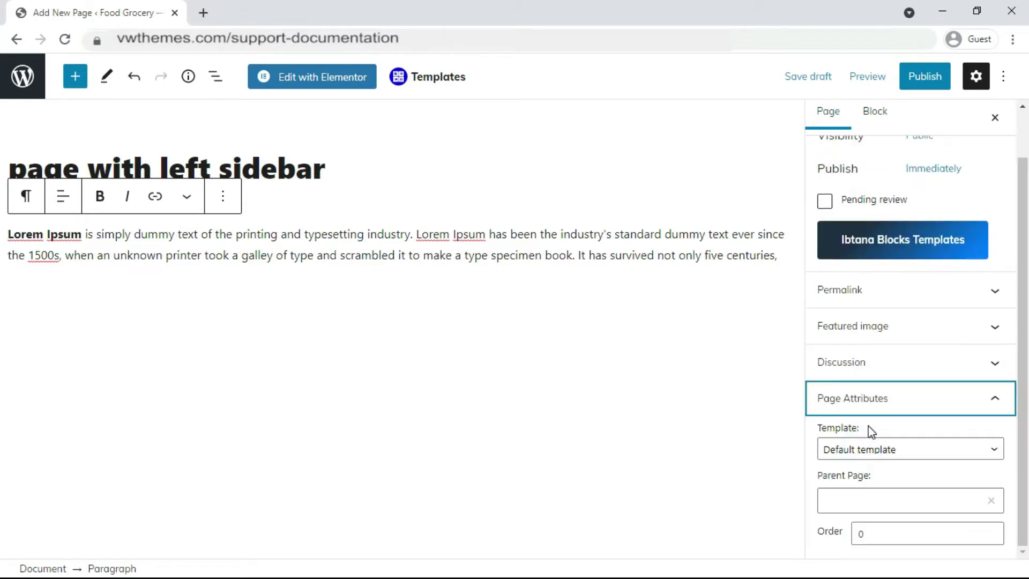
left_click(887, 461)
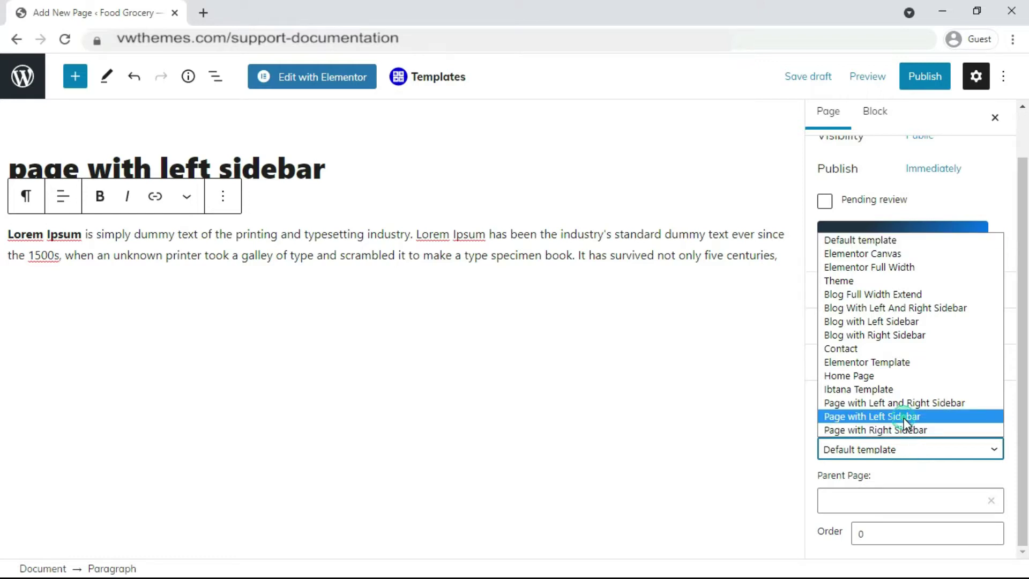
left_click(904, 417)
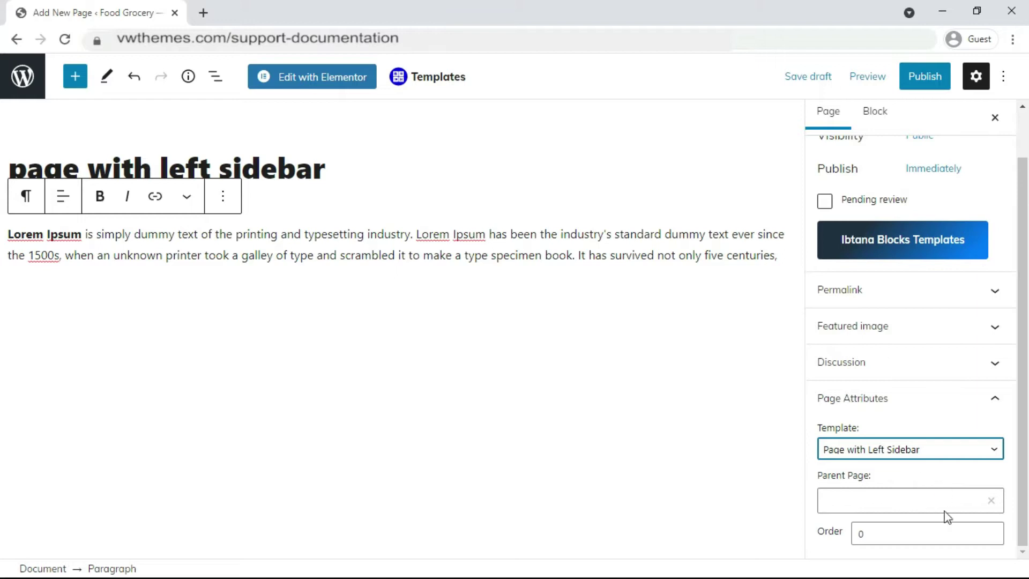
type("right sidebar")
- Paste Lorem Ipsum text into the body of page with right sidebar
left_click(198, 234)
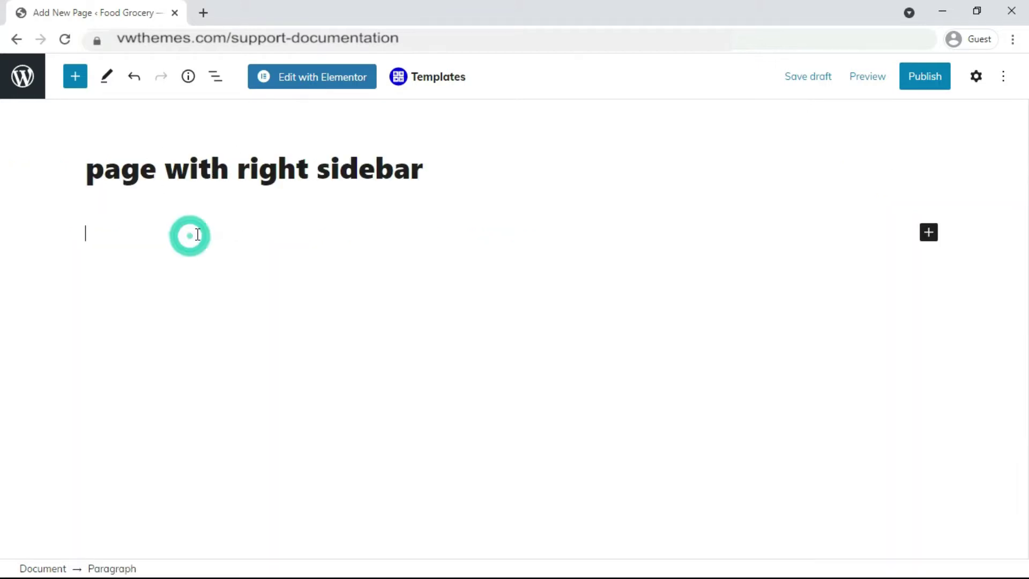
type("Lorem Ipsum is simply dummy text of the printing and typesetting industry. Lorem Ipsum has been the industry's standard dummy text ever since the 1500s, when an unknown printer took a galley of type and scrambled it to make a type specimen book. It has survived not only five centuries,")
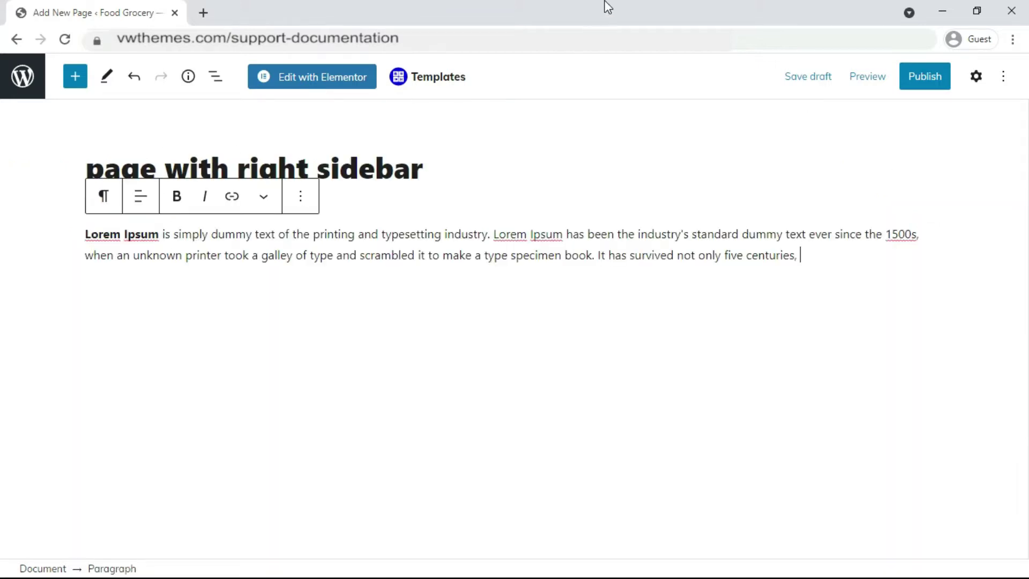
left_click(868, 76)
left_click(976, 76)
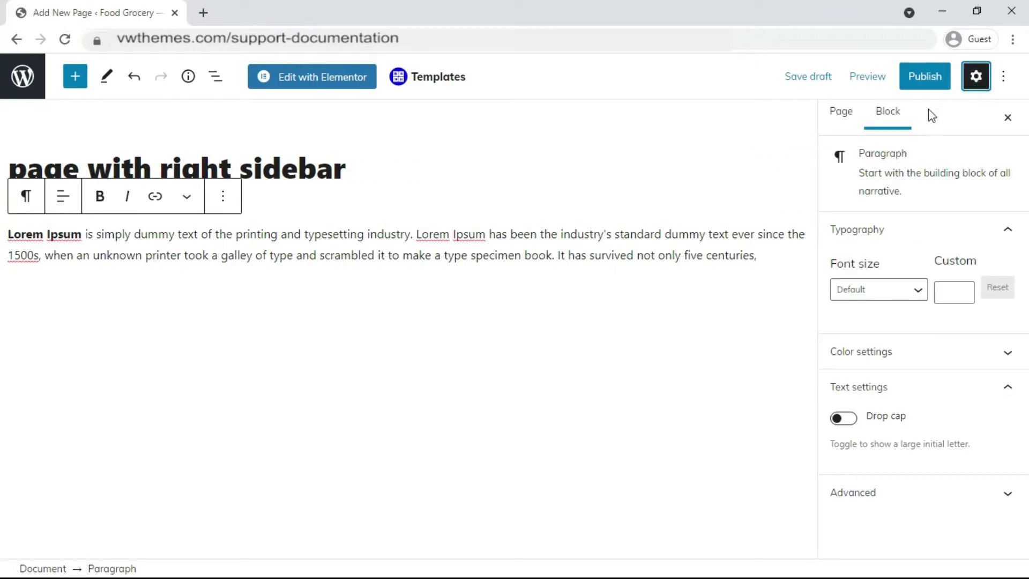
- Apply the Page with Right Sidebar template and publish the page
left_click(842, 112)
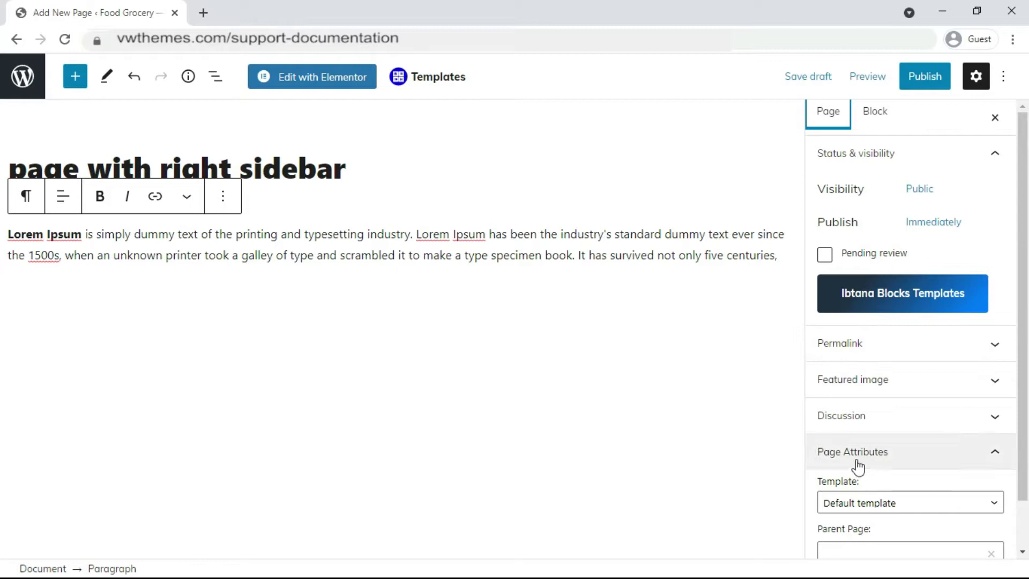
left_click(897, 450)
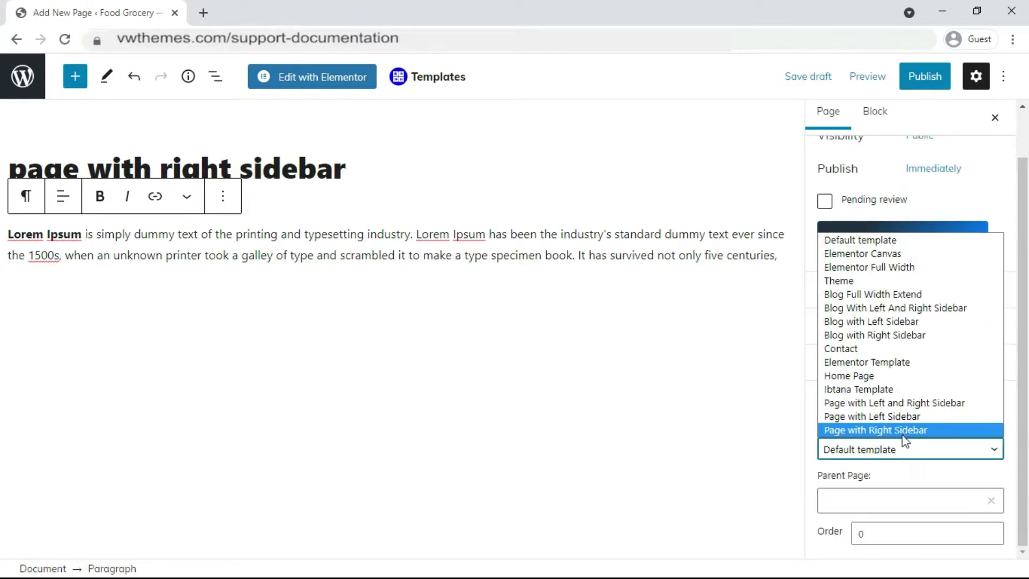
left_click(904, 434)
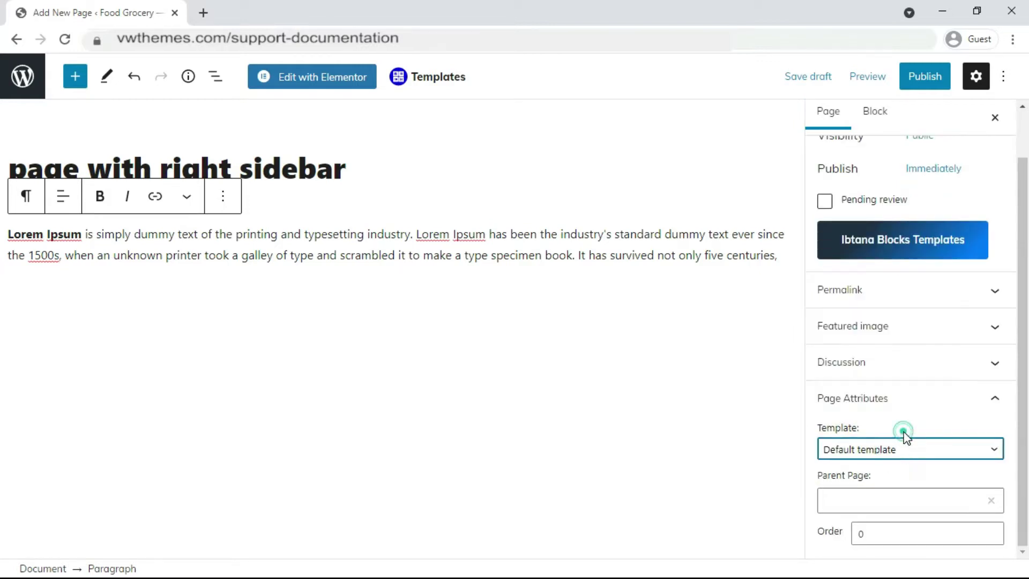
left_click(934, 76)
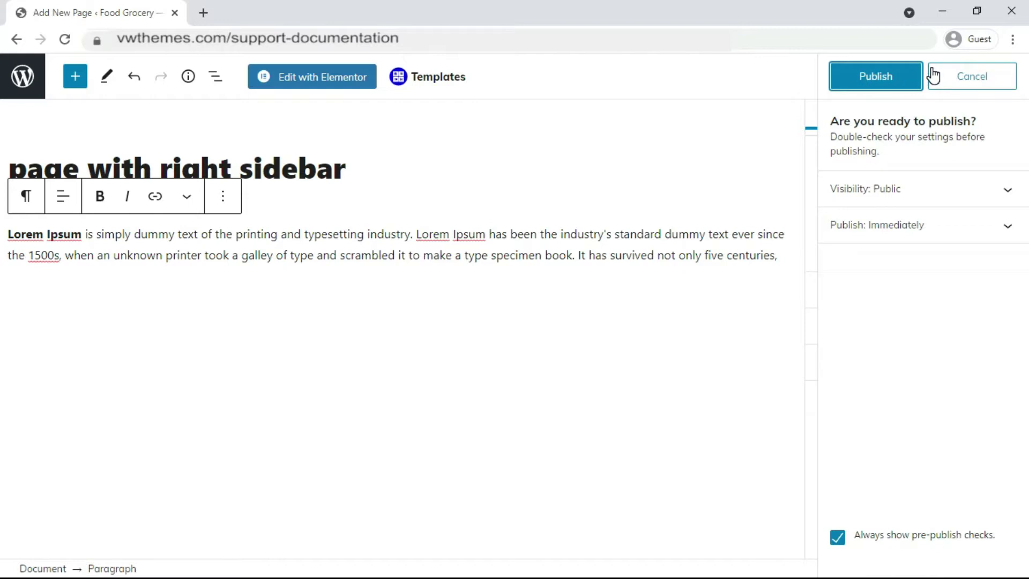
left_click(898, 80)
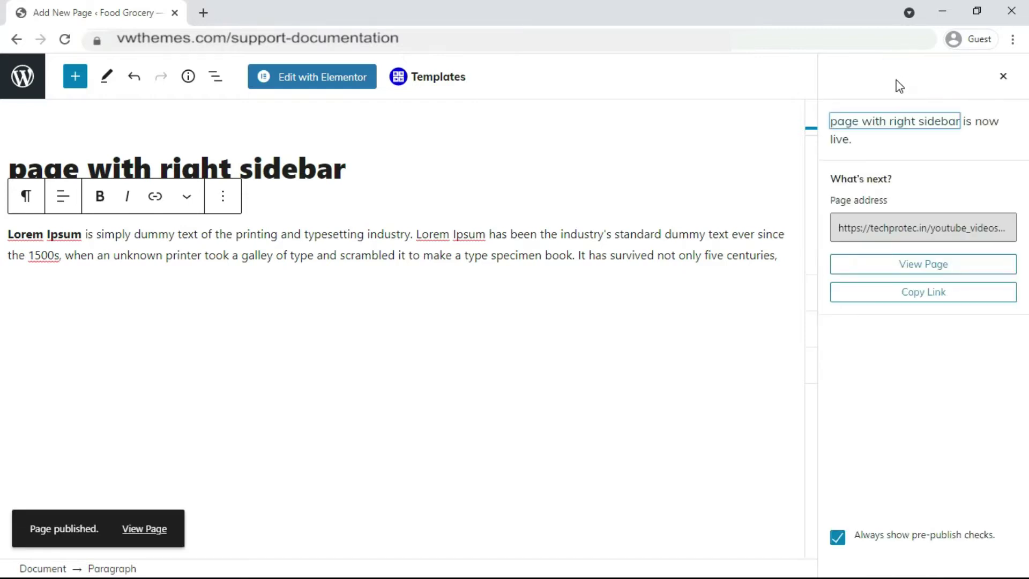
- Open the live Food Grocery site from Pages and reach the customizer's Menus section
left_click(22, 77)
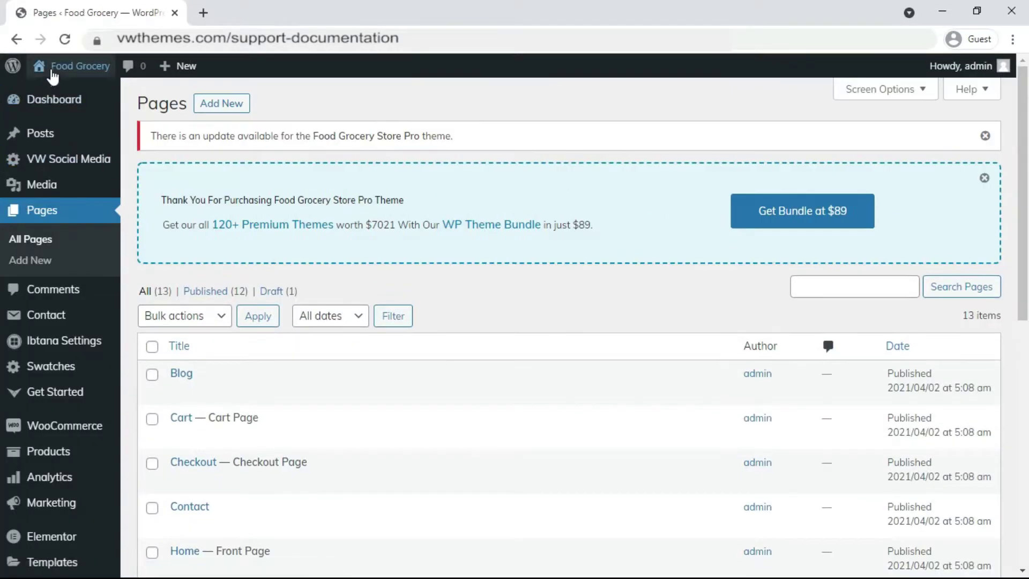
mouse_move(74, 66)
left_click(50, 99)
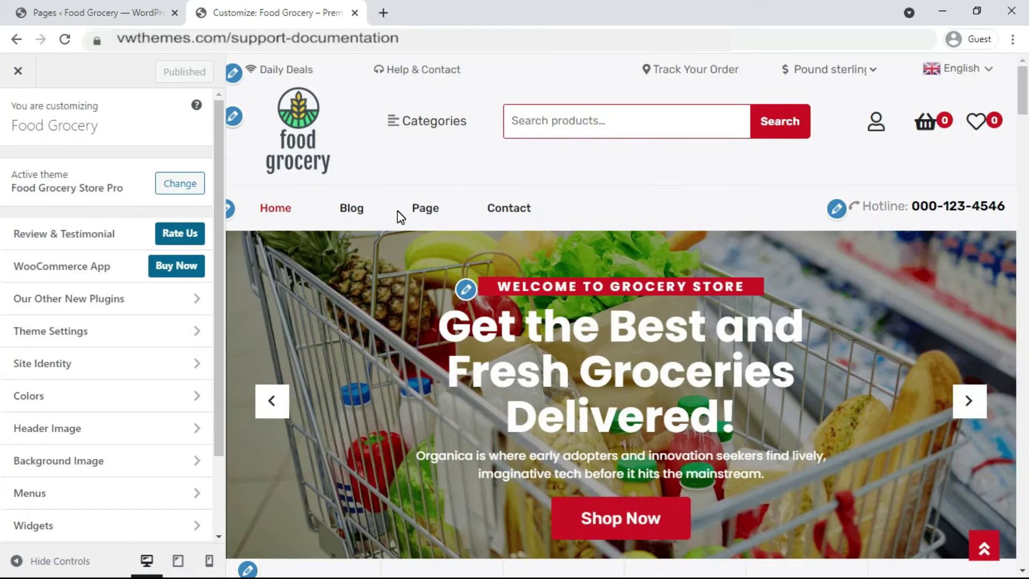
scroll(96, 406, "down", 1)
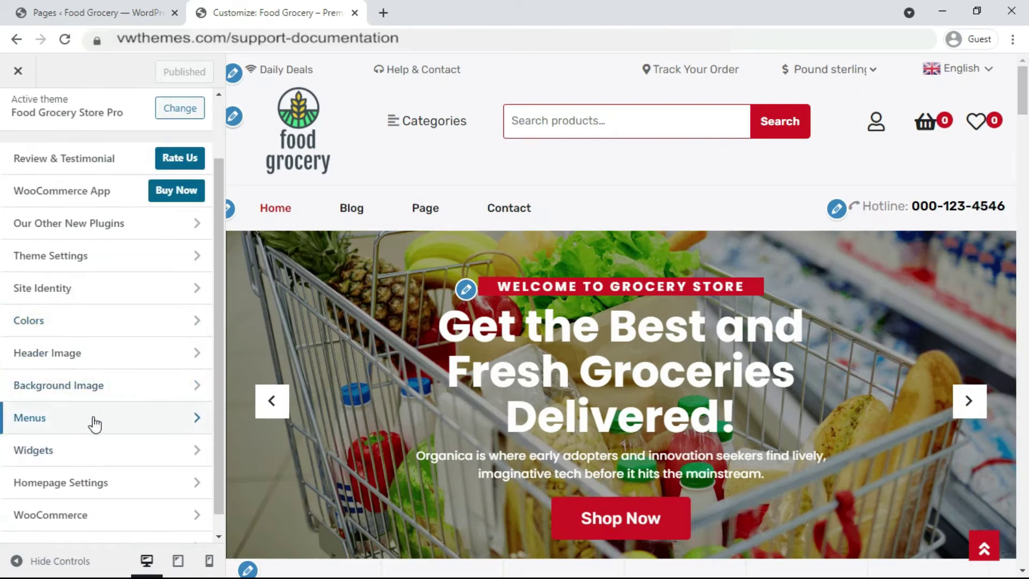
left_click(139, 424)
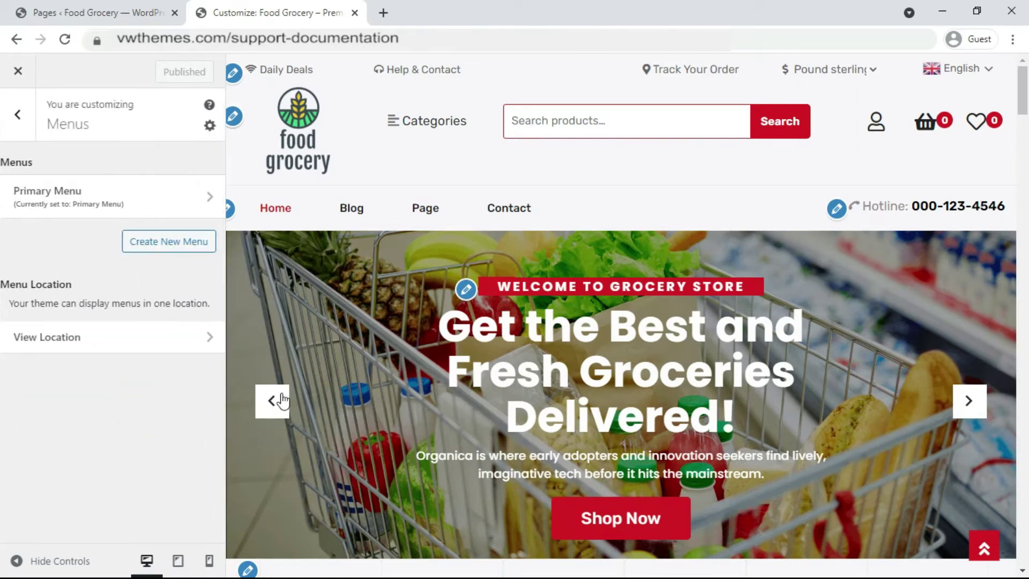
- Open the Primary Menu and check the Page item's details
left_click(192, 210)
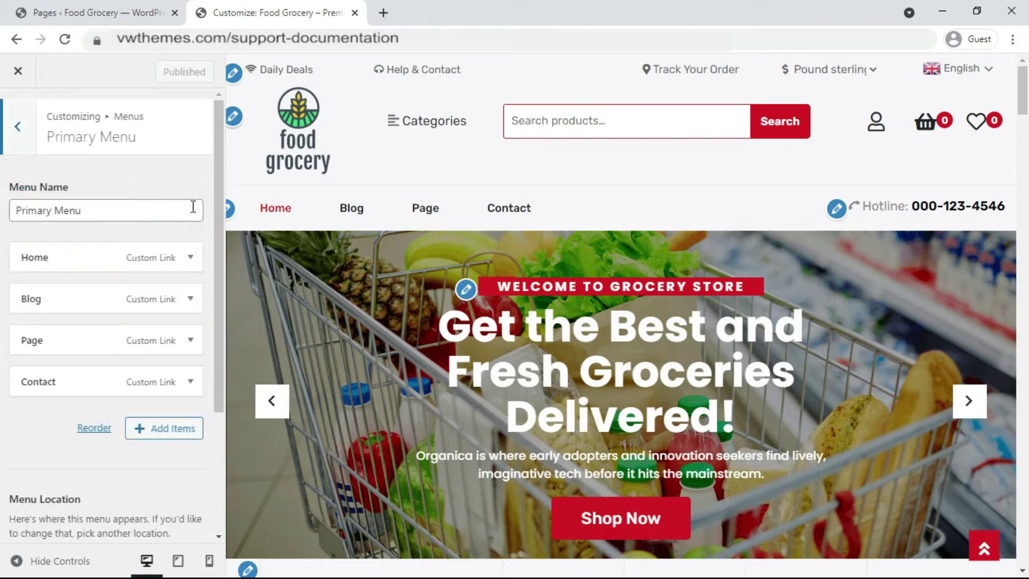
left_click(191, 341)
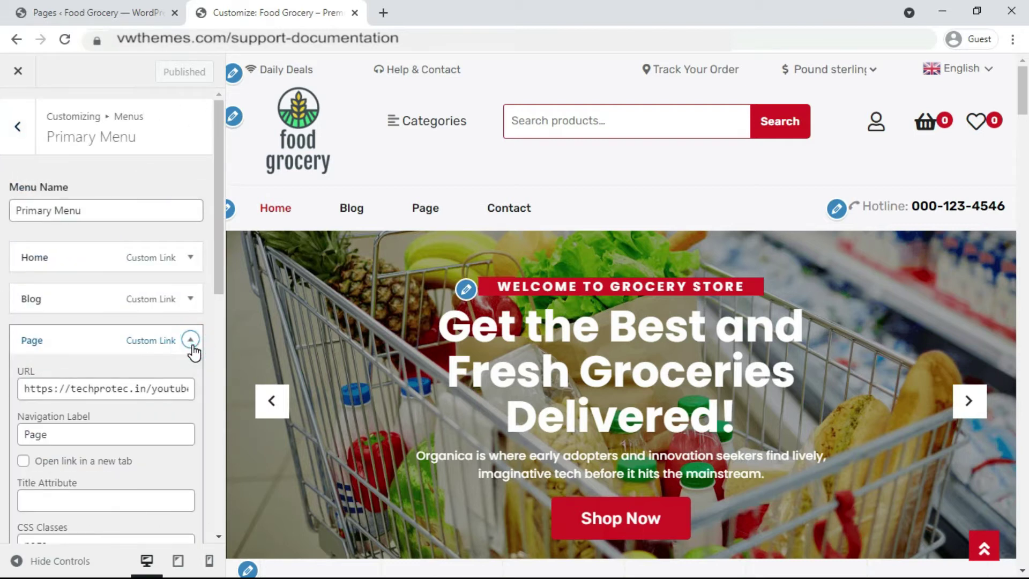
left_click(191, 341)
- Add page with right sidebar and page with left sidebar to the Primary Menu
left_click(171, 434)
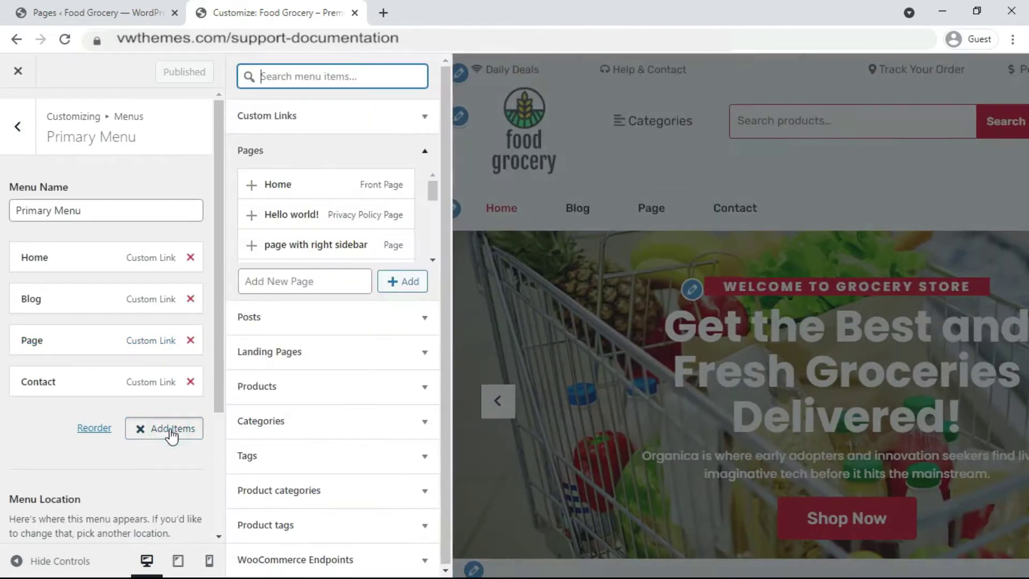
scroll(338, 233, "down", 2)
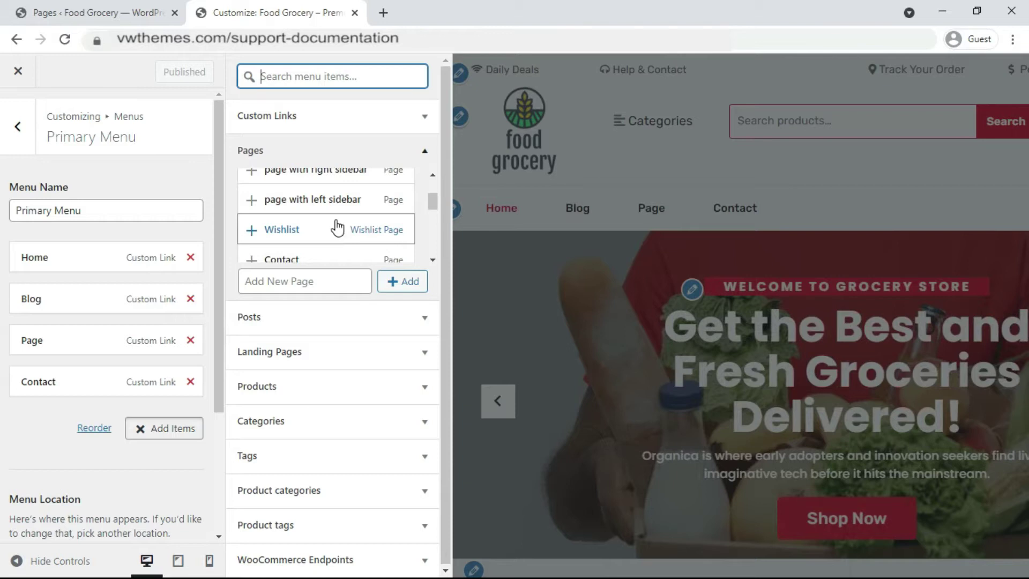
left_click(314, 179)
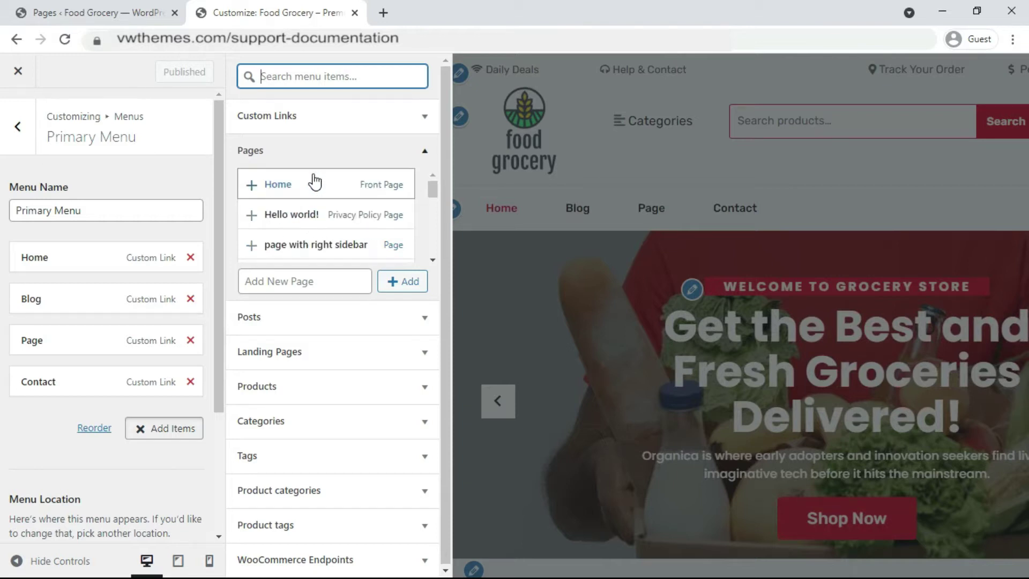
scroll(249, 233, "down", 2)
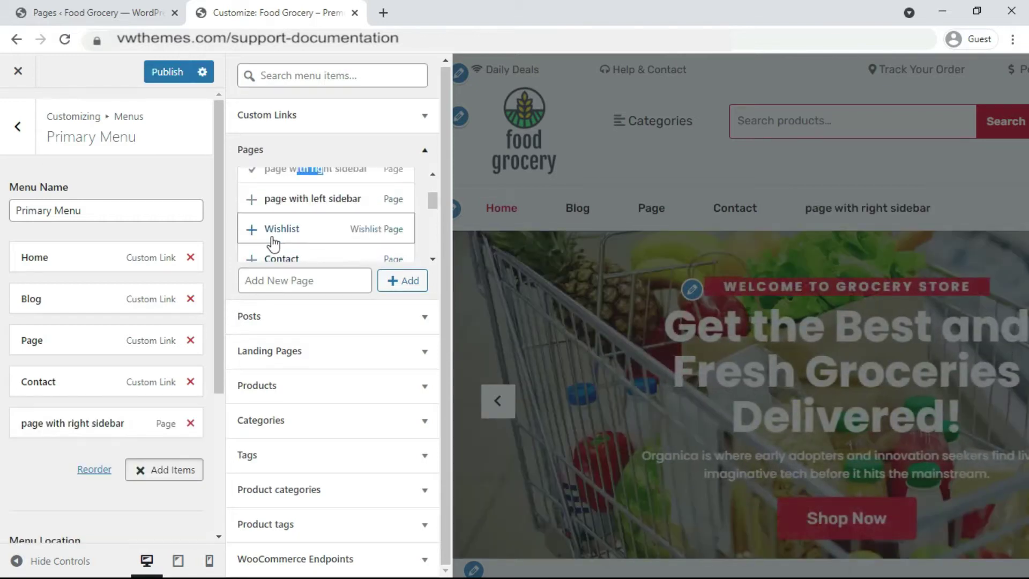
left_click(252, 202)
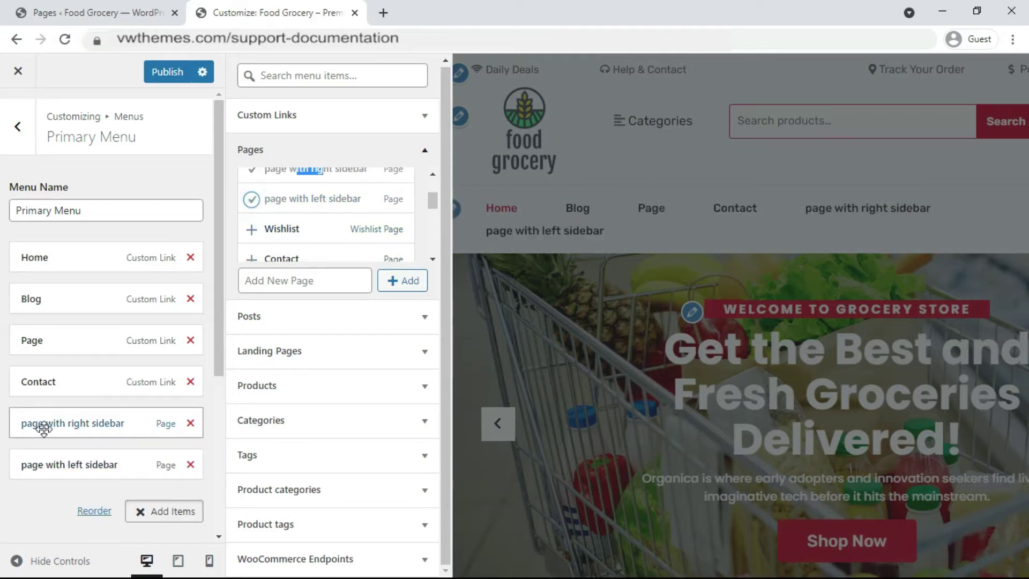
- Nest both sidebar pages under the Page item and publish the menu
left_click_drag(55, 419, 50, 374)
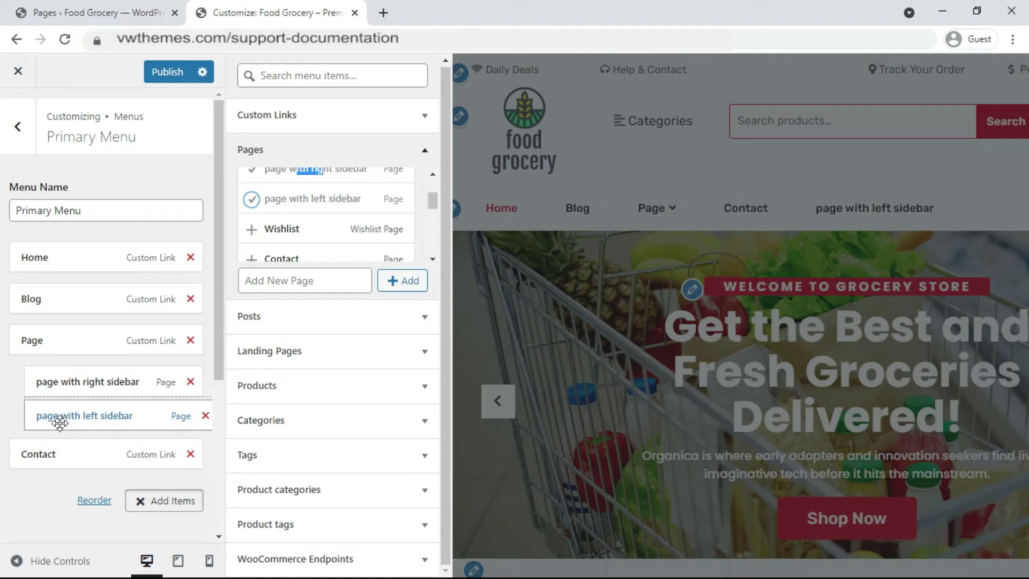
left_click_drag(49, 459, 52, 416)
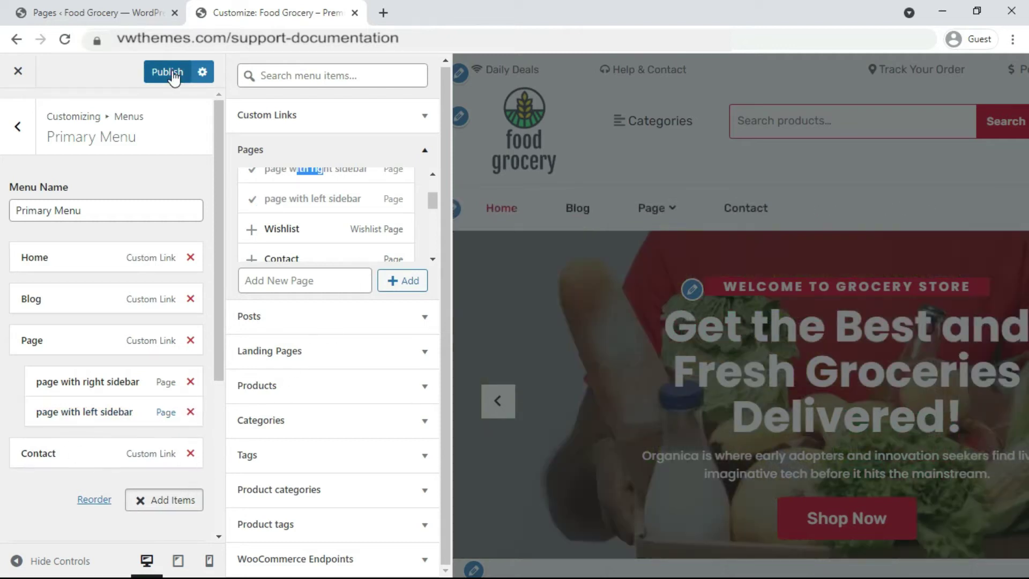
left_click(171, 72)
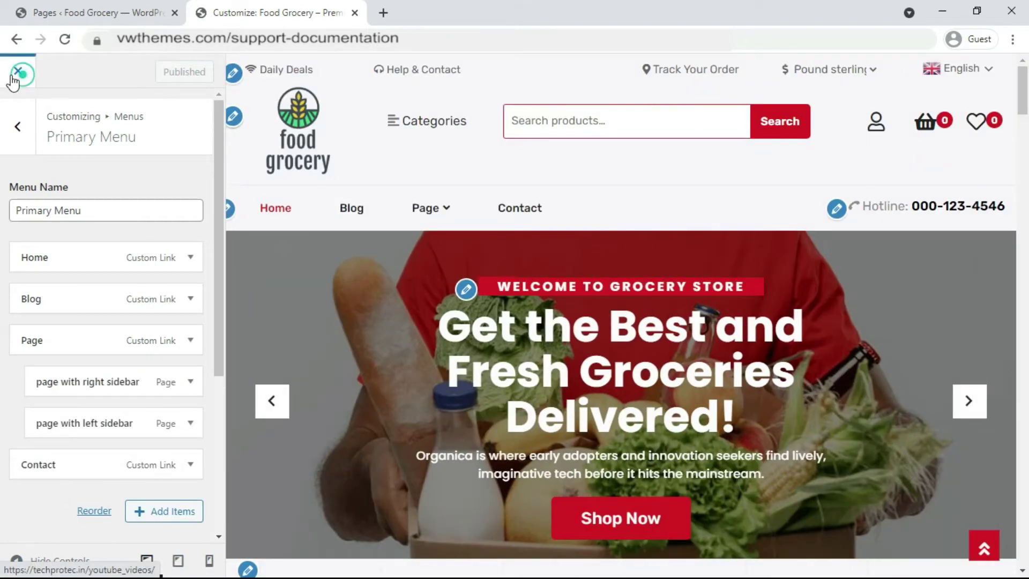
- View the live page with right sidebar in a new tab
left_click(18, 71)
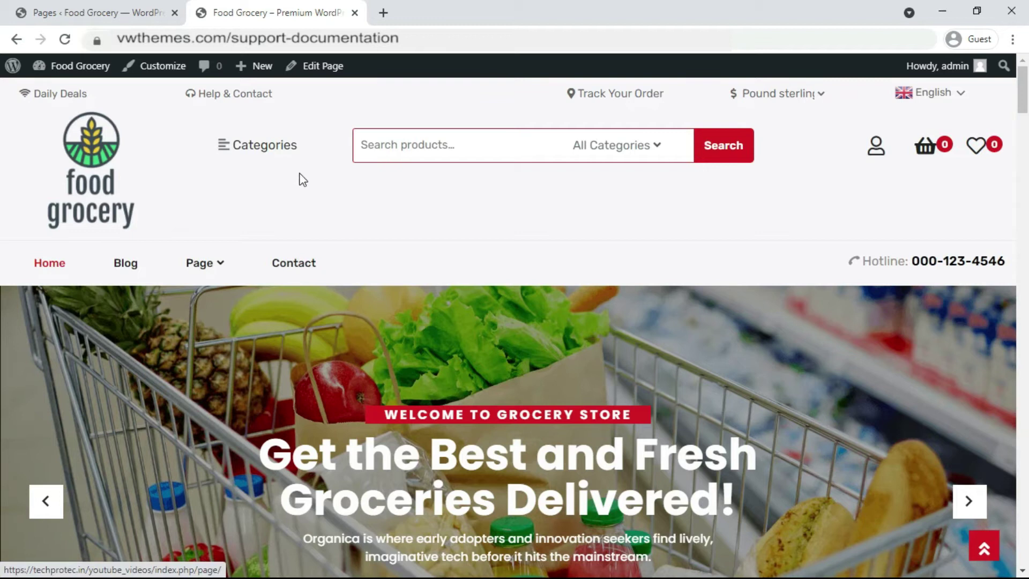
scroll(365, 219, "down", 1)
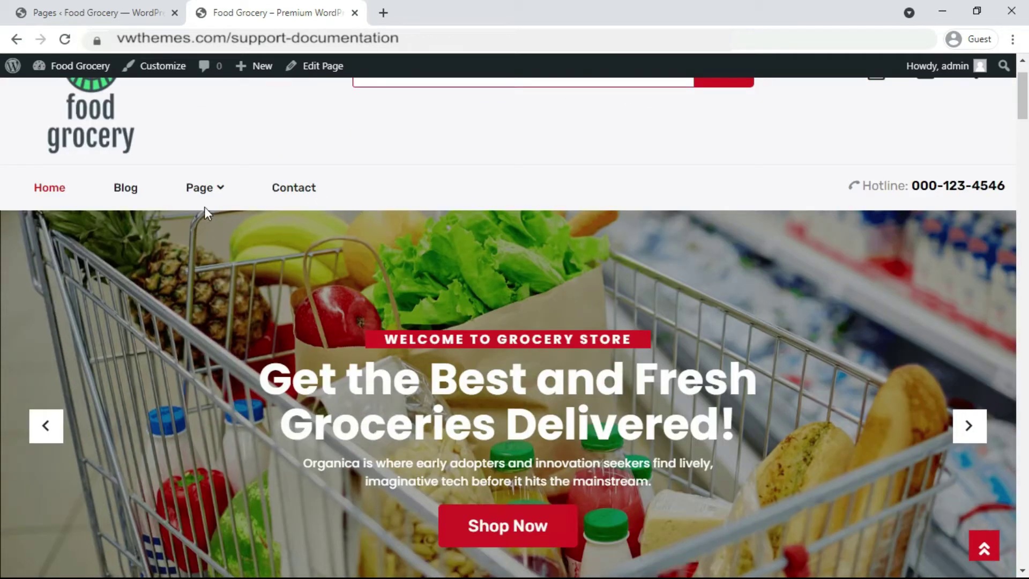
mouse_move(205, 263)
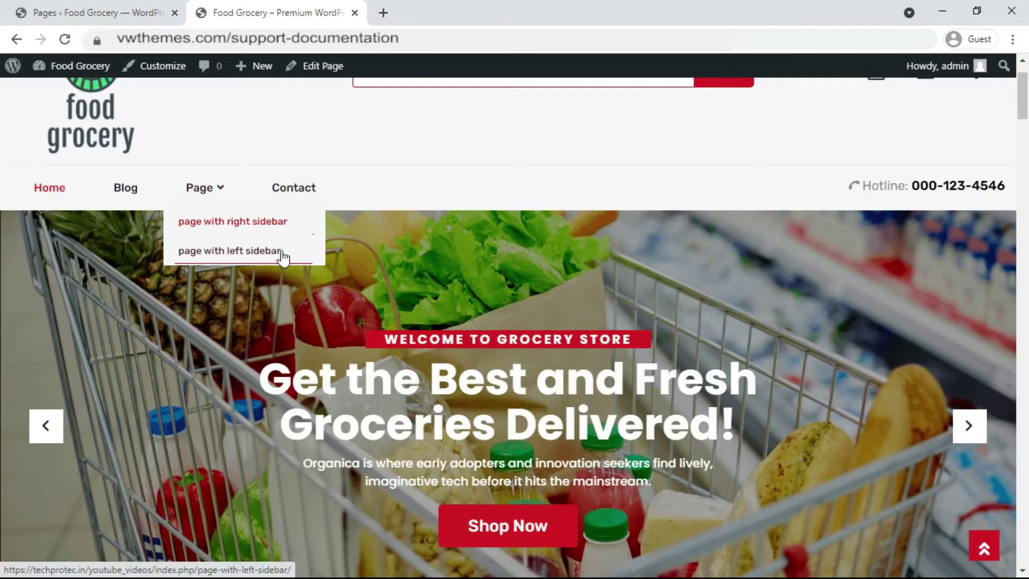
right_click(217, 231)
left_click(228, 233)
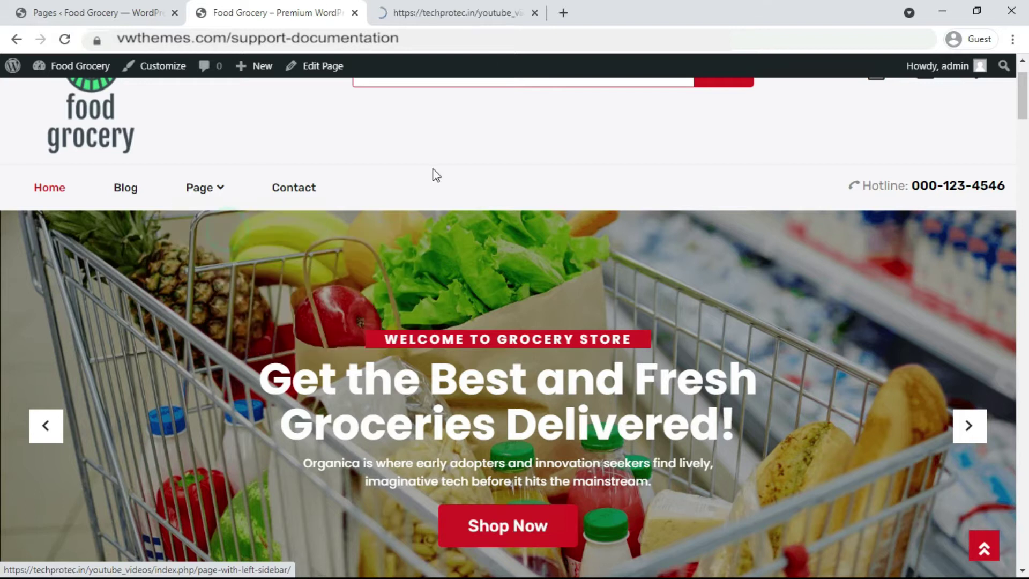
left_click(472, 4)
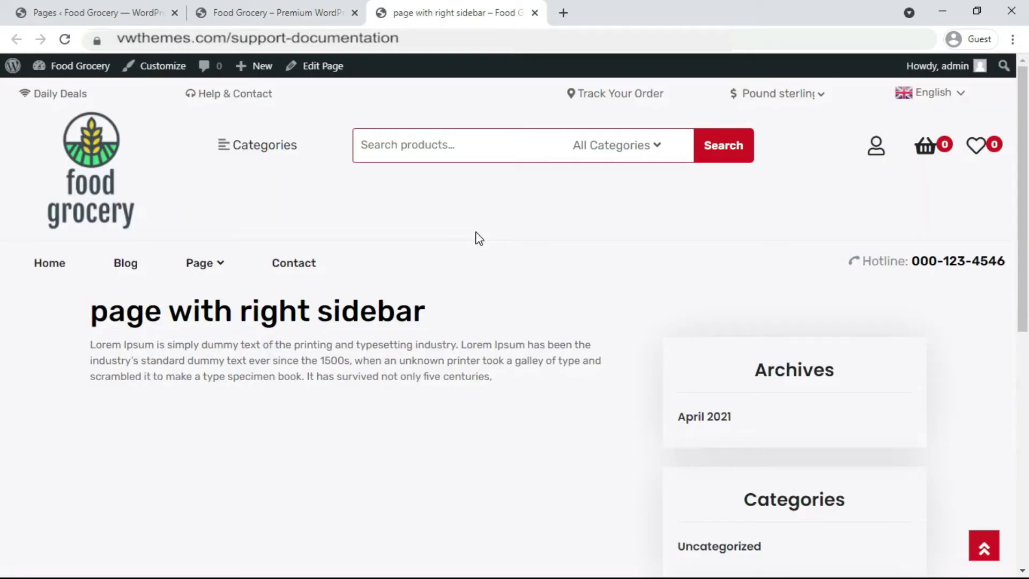
scroll(475, 238, "down", 2)
scroll(475, 234, "down", 4)
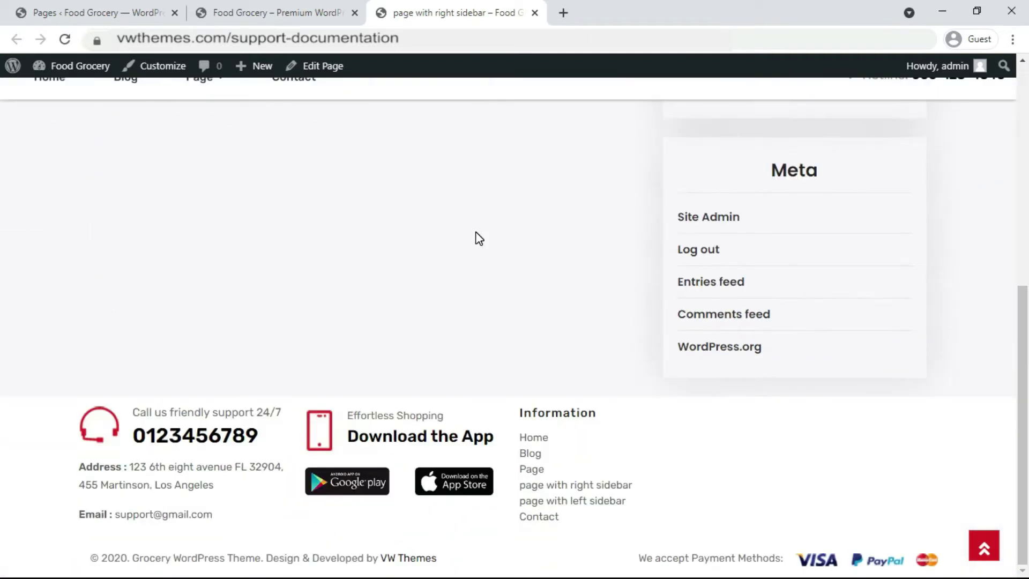
scroll(491, 306, "up", 2)
scroll(499, 326, "up", 4)
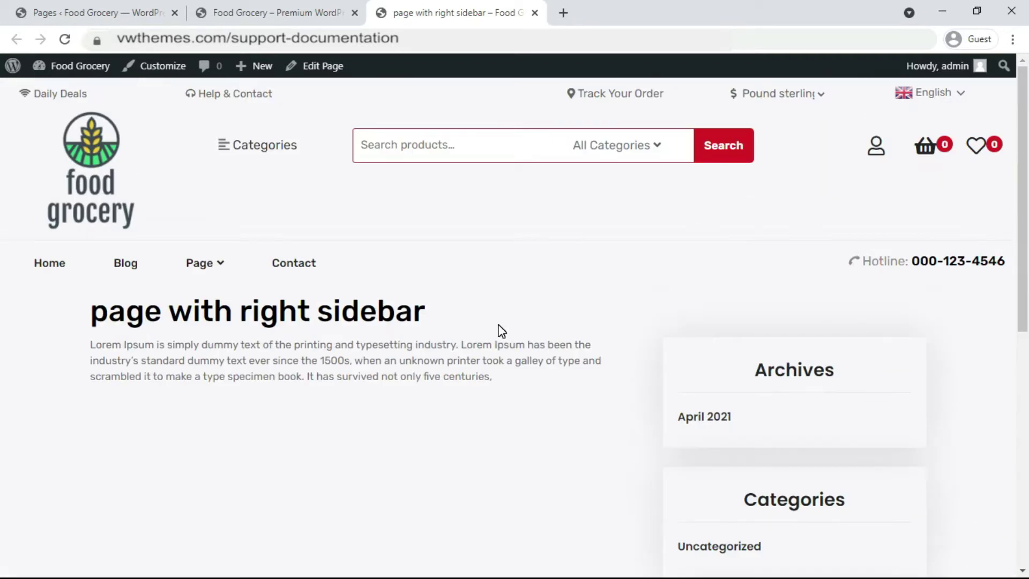
- Close the sidebar page tab and advance the homepage hero slider twice
key("ctrl+w")
left_click(974, 357)
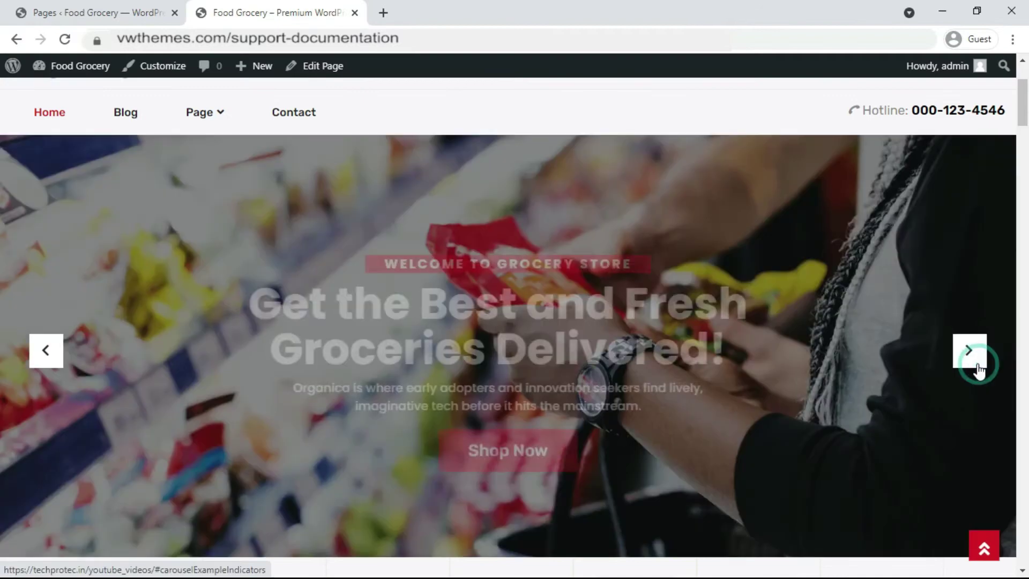
left_click(975, 364)
scroll(975, 367, "down", 2)
scroll(974, 368, "down", 1)
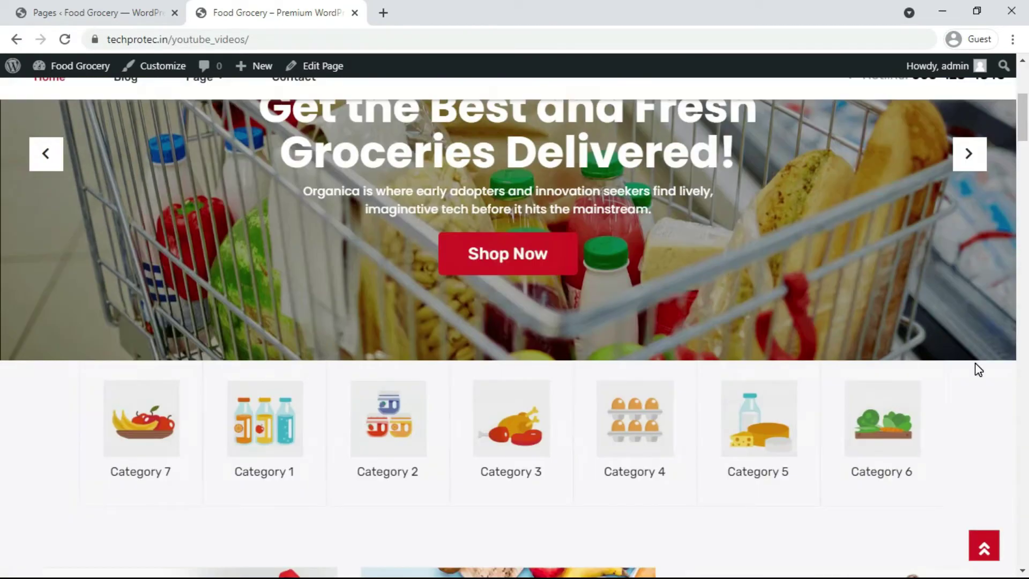
- Visit vwthemes.com in a new window, view the VW Feminine Pro documentation, and return to the theme page
key("ctrl+n")
type("vwthemes.com")
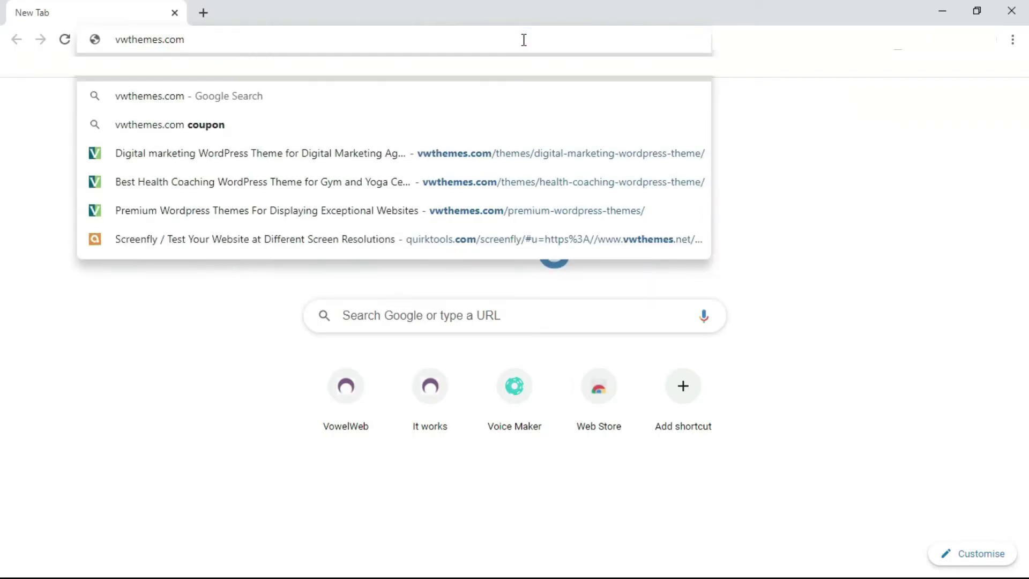
key("Return")
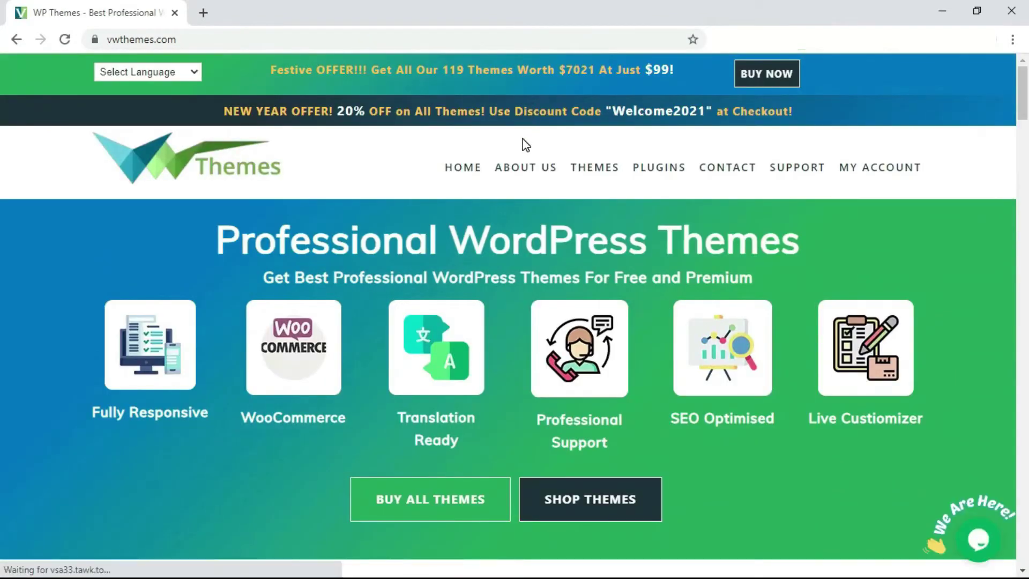
scroll(523, 142, "down", 1)
scroll(523, 143, "down", 1)
scroll(523, 143, "down", 1)
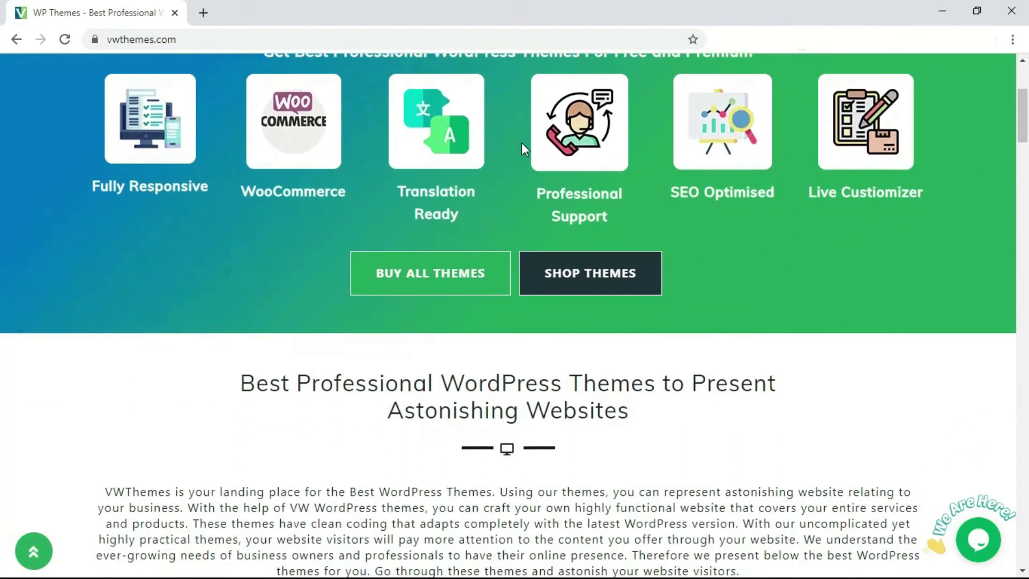
scroll(522, 142, "down", 2)
scroll(522, 142, "down", 1)
scroll(522, 143, "down", 1)
scroll(522, 143, "down", 1)
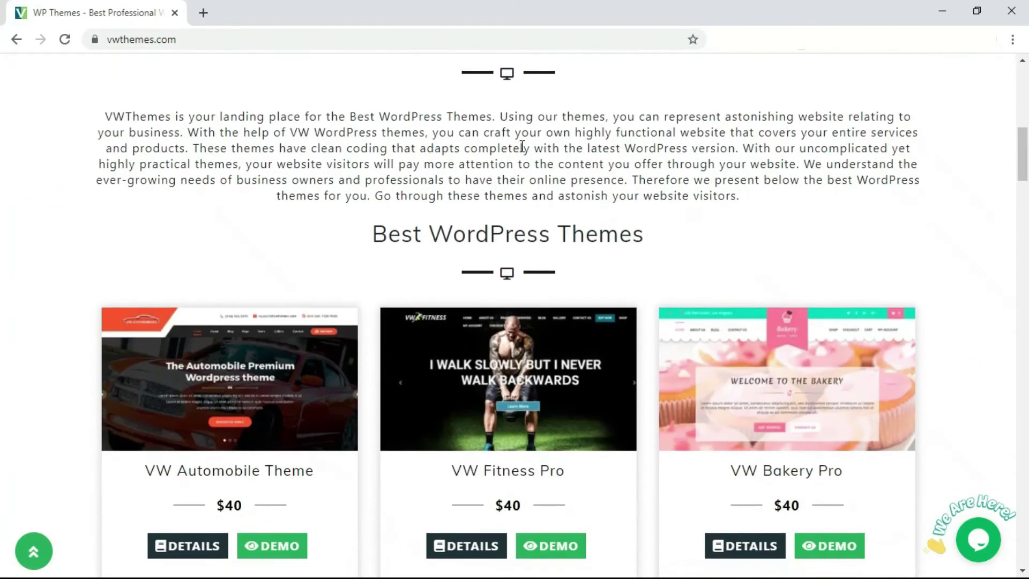
scroll(520, 150, "down", 1)
scroll(520, 150, "down", 2)
scroll(519, 150, "down", 2)
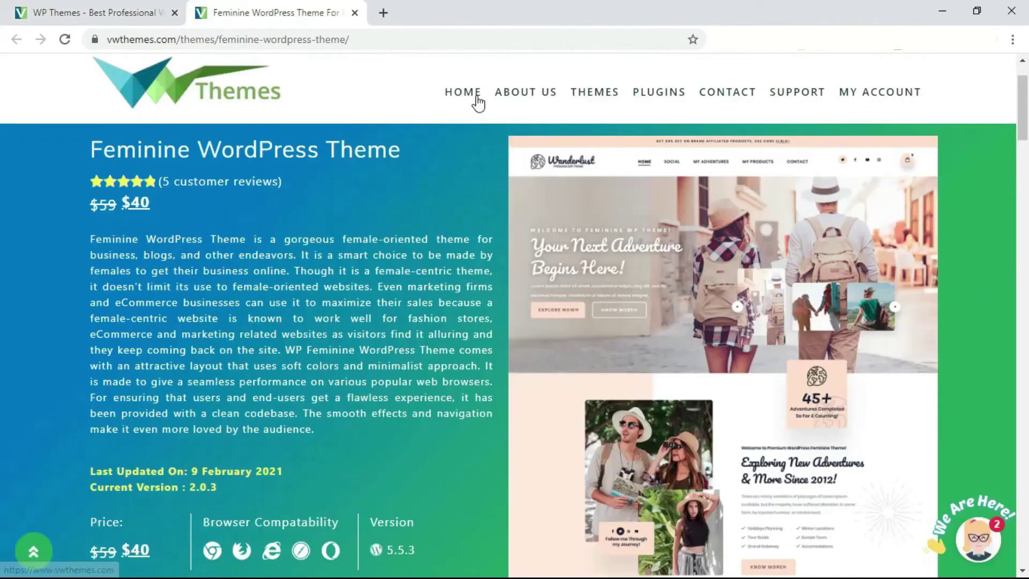
scroll(477, 101, "down", 1)
scroll(477, 95, "down", 1)
scroll(477, 95, "down", 1)
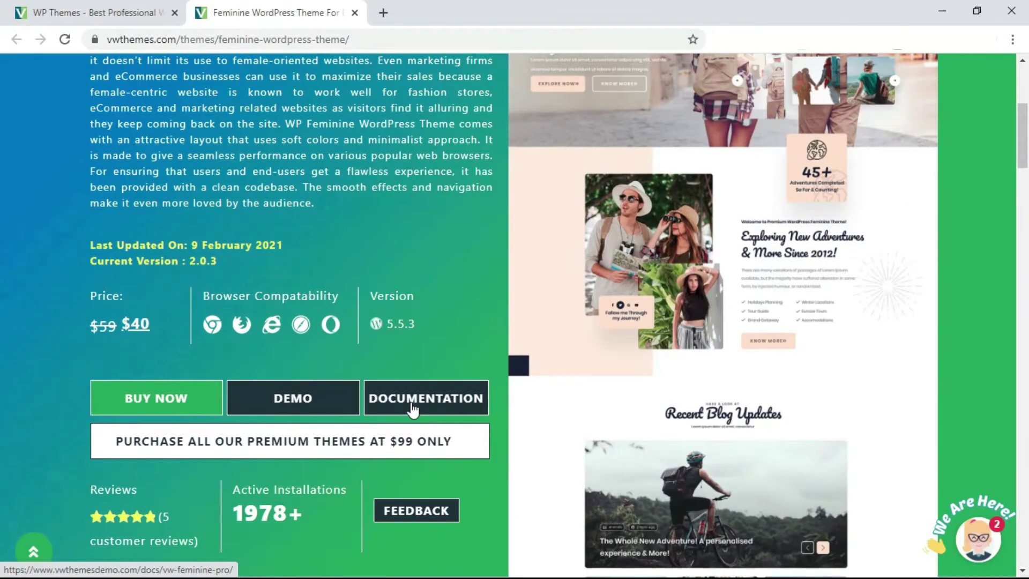
left_click(414, 410)
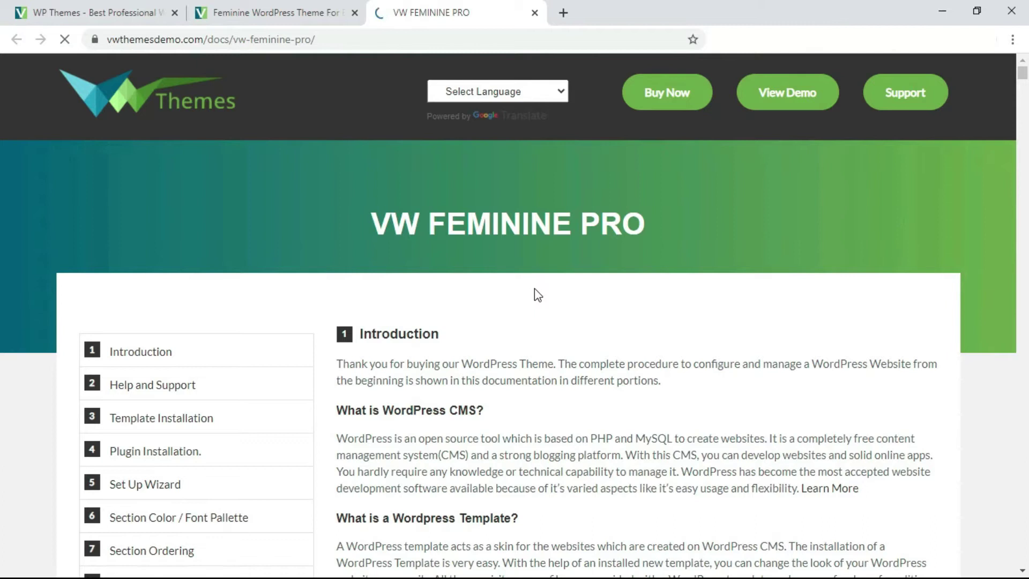
scroll(535, 294, "down", 2)
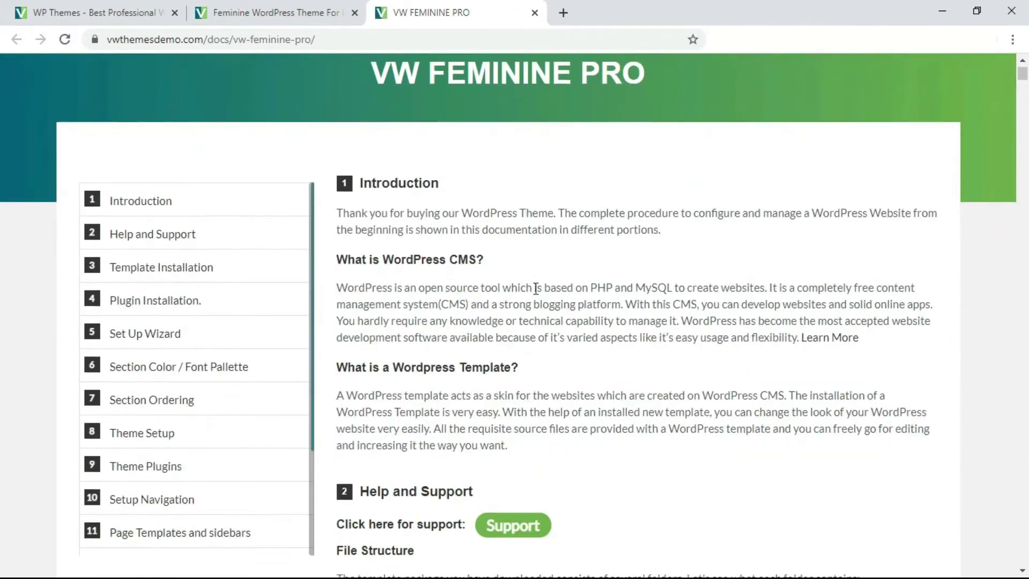
scroll(534, 289, "down", 1)
scroll(535, 288, "down", 1)
scroll(535, 288, "down", 1)
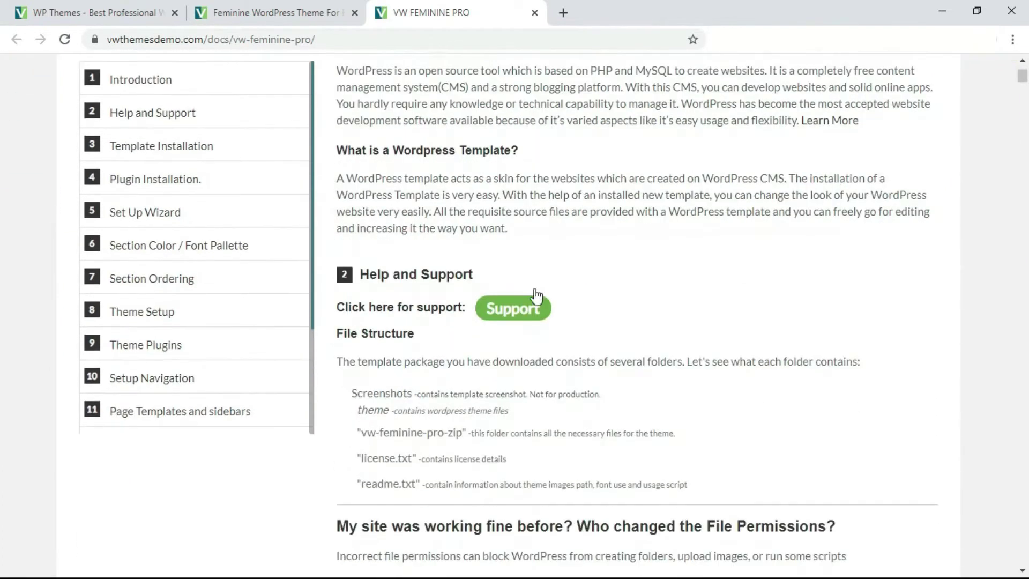
scroll(535, 291, "down", 1)
scroll(535, 289, "down", 1)
scroll(535, 289, "down", 1)
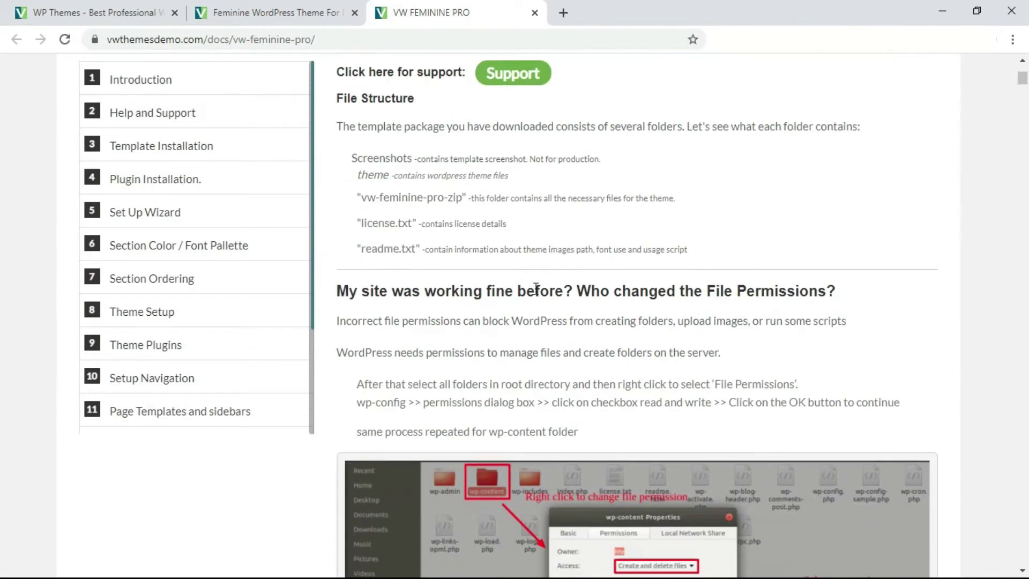
scroll(535, 288, "down", 1)
scroll(535, 288, "down", 1)
scroll(535, 287, "down", 1)
scroll(535, 287, "down", 1)
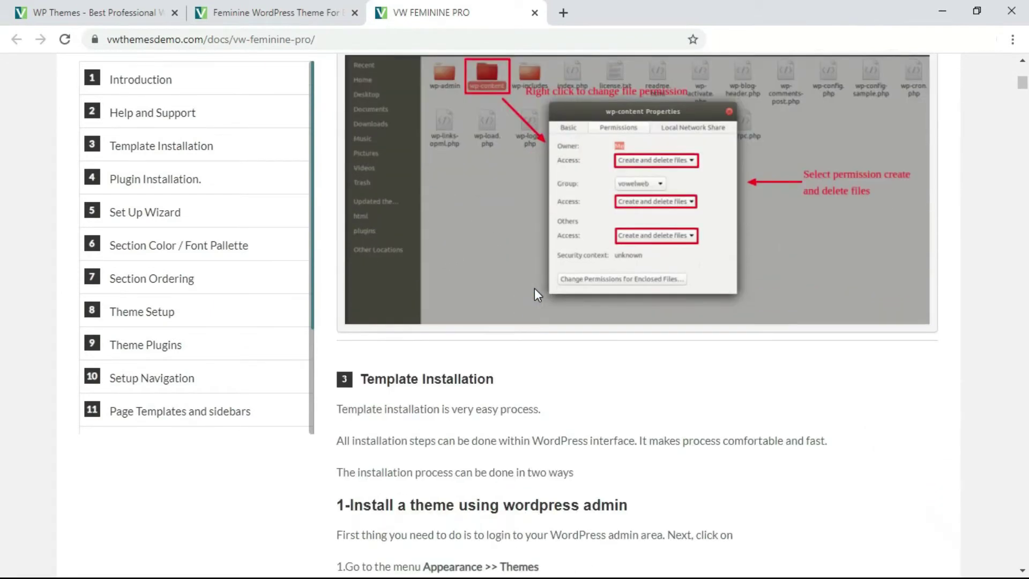
scroll(535, 287, "down", 2)
scroll(535, 287, "down", 4)
scroll(535, 288, "down", 3)
scroll(534, 288, "down", 3)
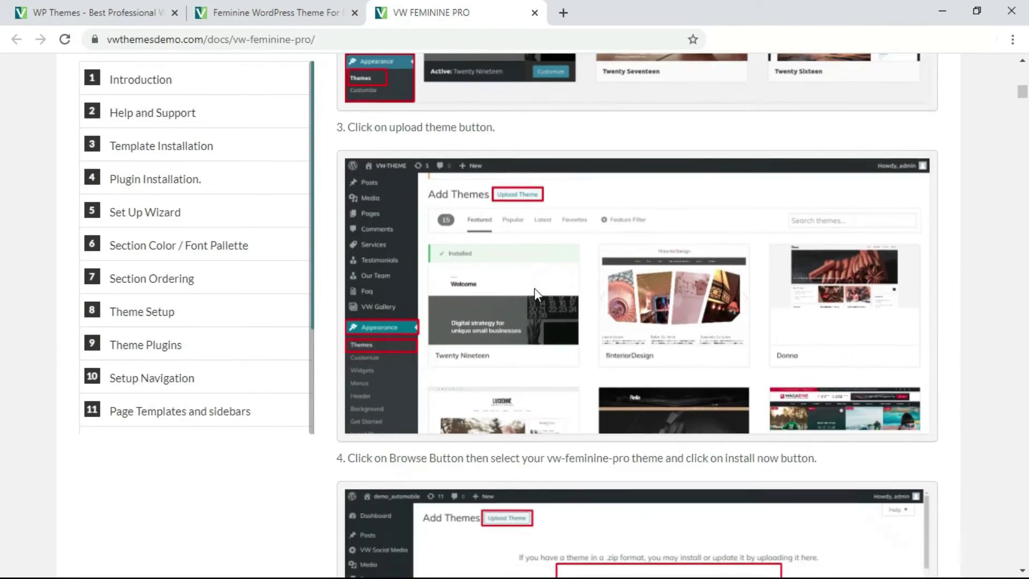
scroll(535, 289, "down", 3)
scroll(535, 289, "down", 3)
scroll(534, 288, "down", 2)
scroll(535, 288, "down", 3)
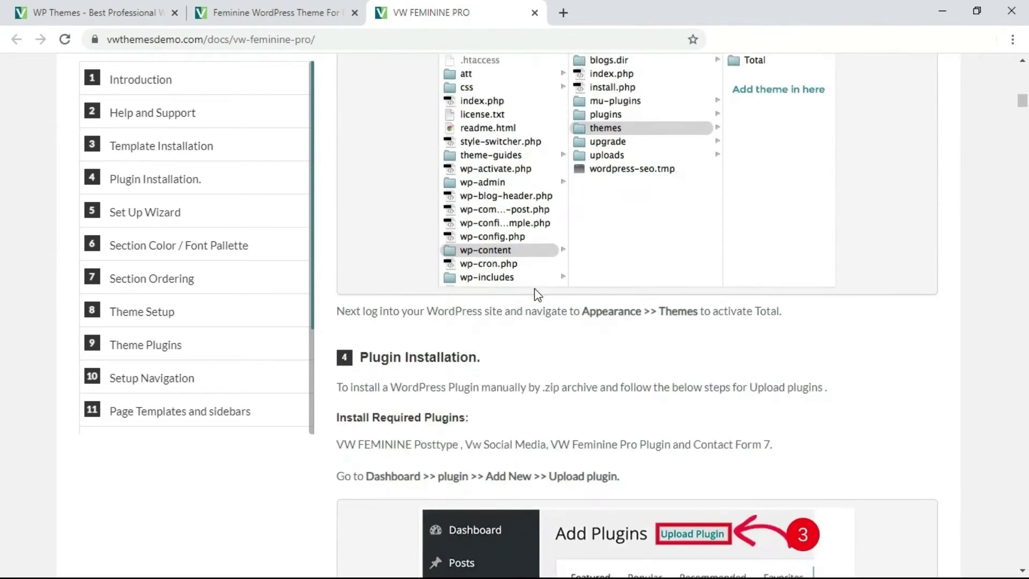
scroll(535, 288, "down", 4)
scroll(535, 289, "down", 3)
scroll(535, 289, "down", 3)
scroll(535, 289, "down", 4)
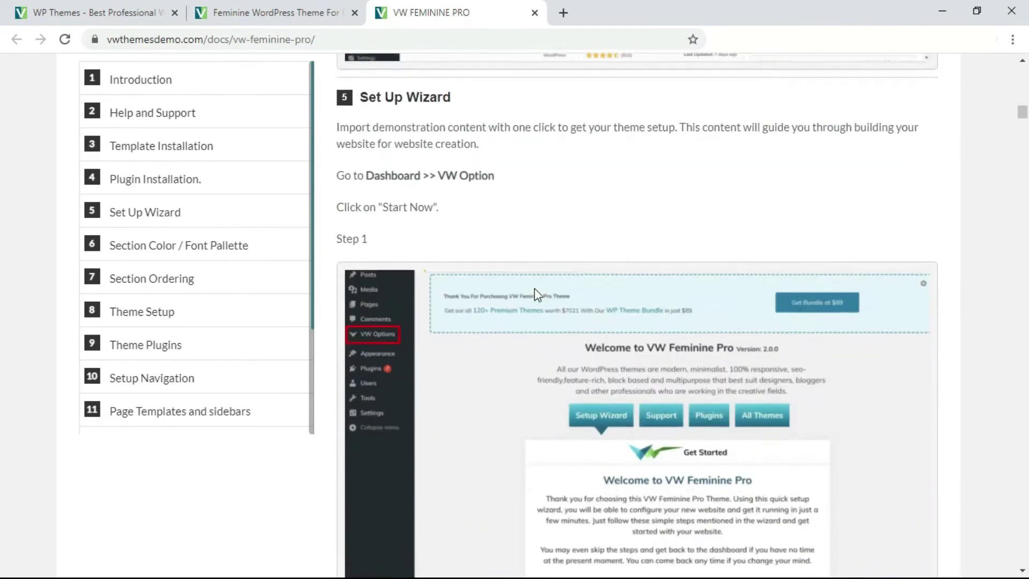
scroll(535, 288, "down", 5)
scroll(535, 289, "down", 5)
scroll(535, 288, "down", 3)
scroll(534, 289, "down", 4)
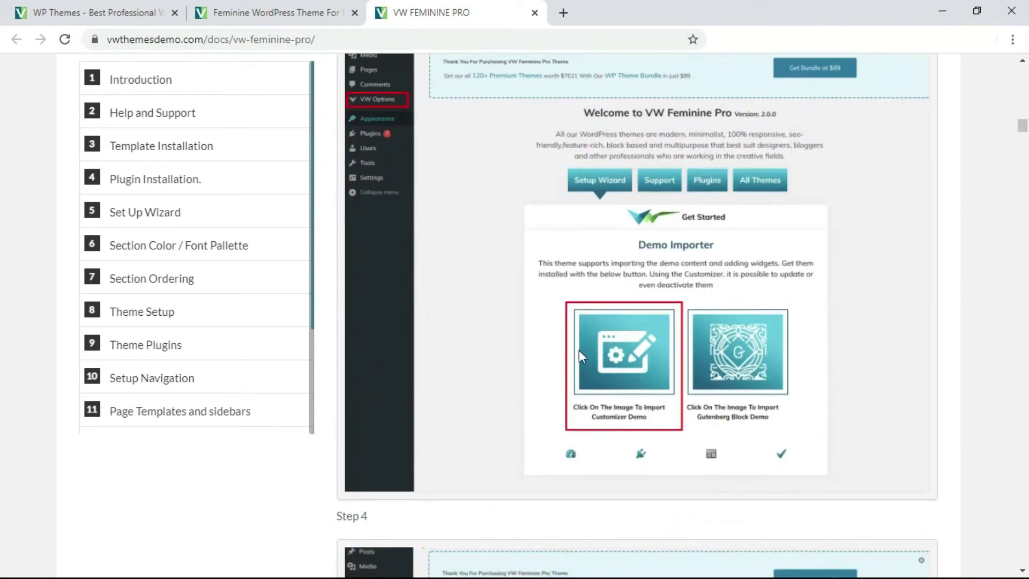
scroll(534, 289, "down", 5)
scroll(535, 288, "down", 8)
scroll(535, 289, "down", 7)
scroll(535, 289, "down", 4)
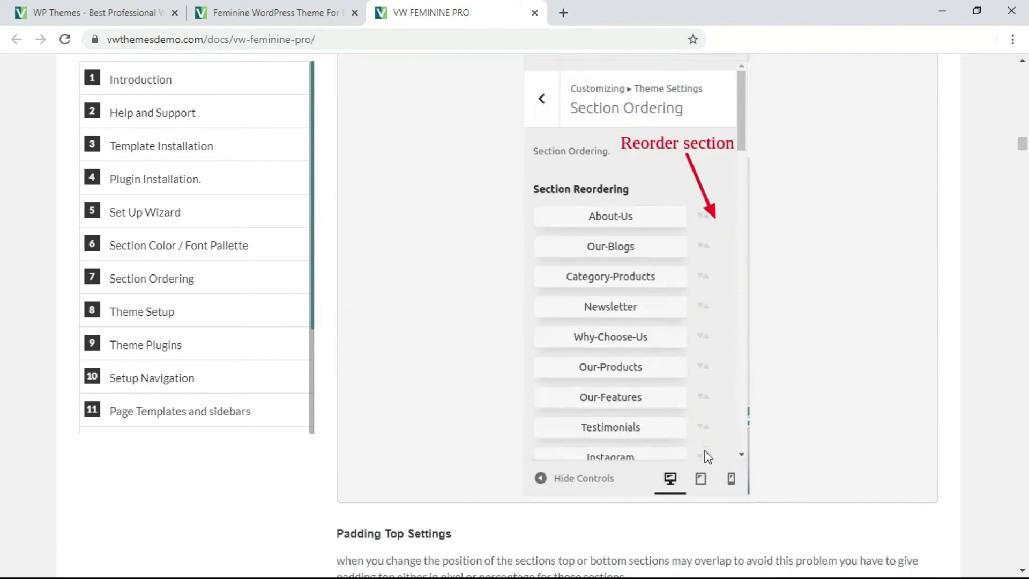
scroll(706, 457, "down", 5)
scroll(707, 457, "down", 5)
scroll(707, 455, "down", 5)
key("ctrl+shift+Tab")
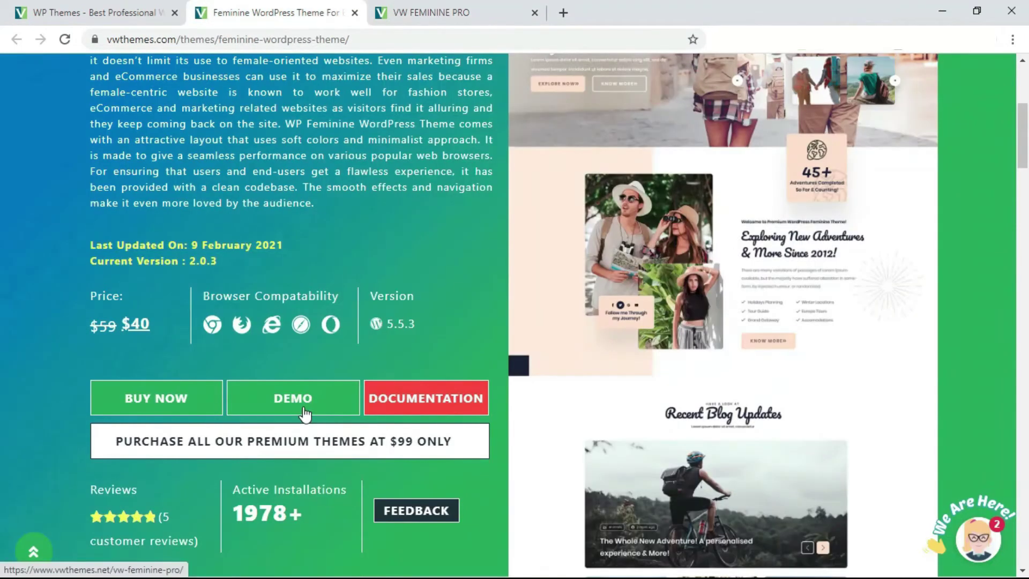
left_click(306, 414)
left_click(712, 11)
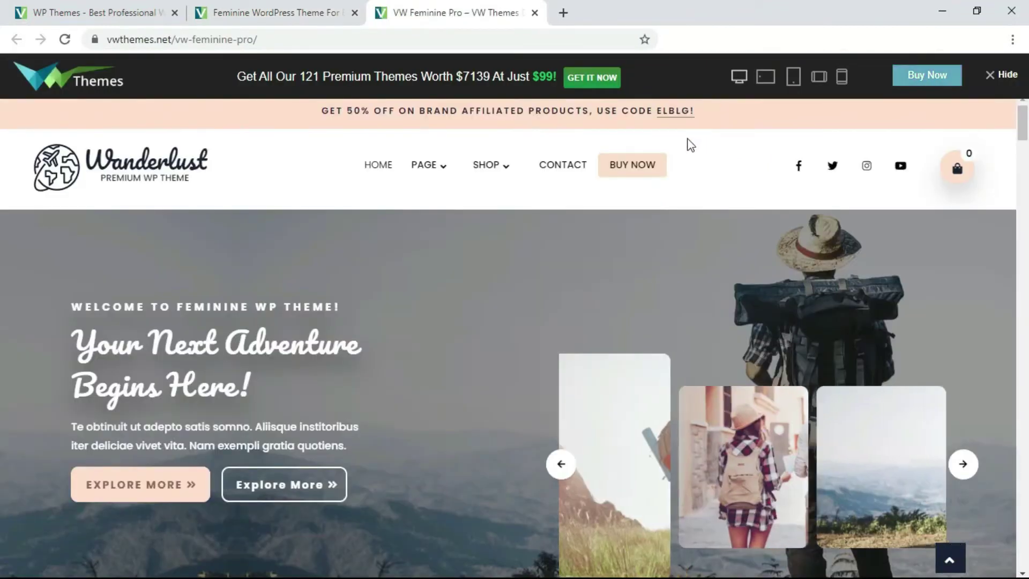
scroll(687, 147, "down", 2)
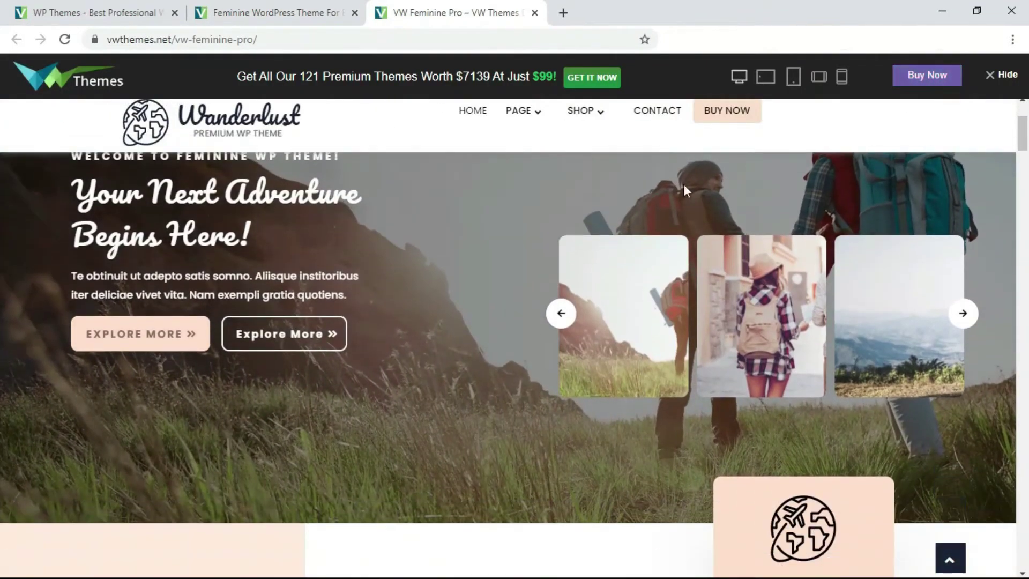
left_click(969, 316)
scroll(969, 316, "up", 1)
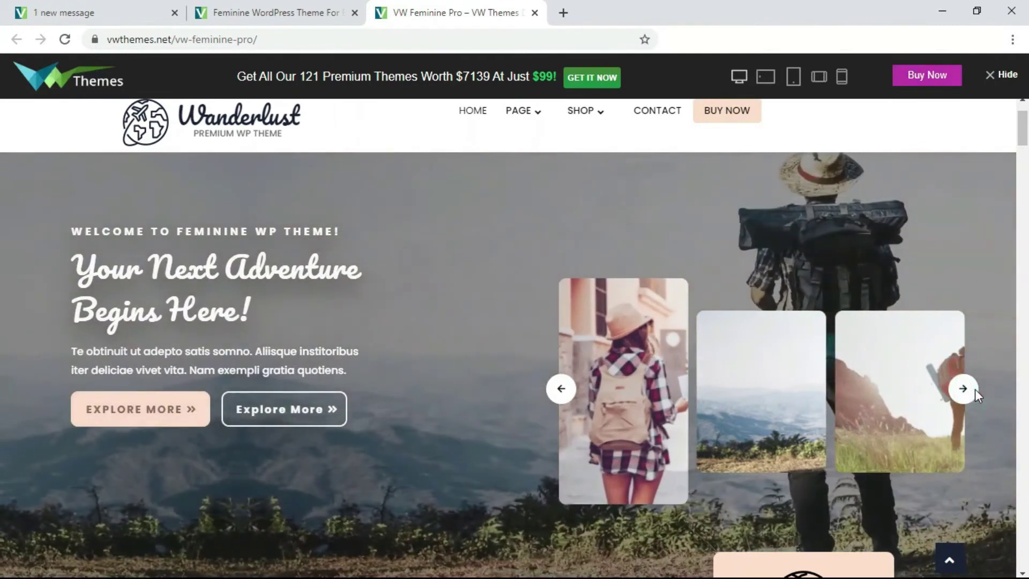
left_click(975, 390)
scroll(975, 390, "down", 1)
scroll(873, 385, "down", 1)
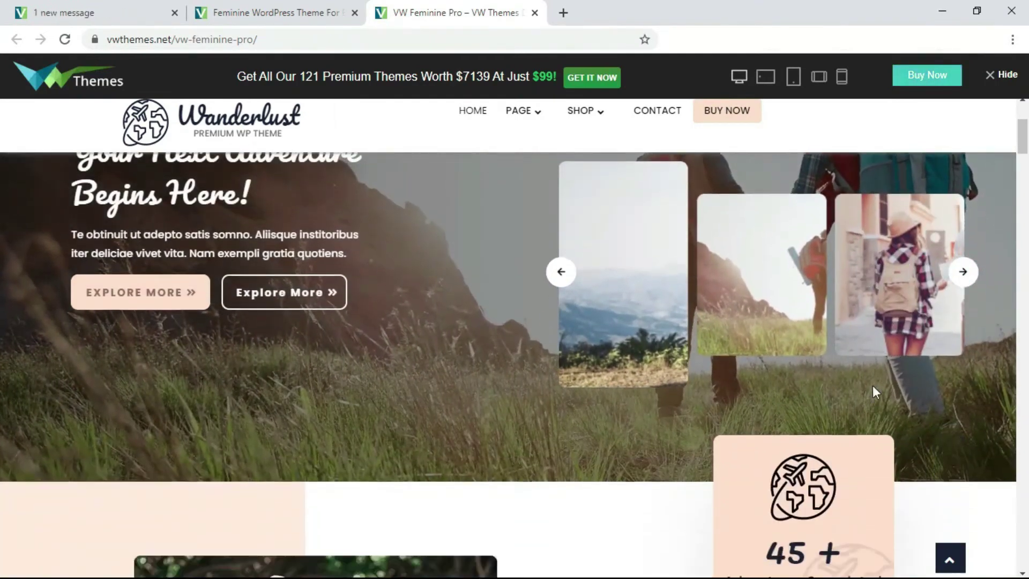
scroll(843, 370, "down", 1)
scroll(842, 369, "down", 2)
scroll(804, 372, "down", 2)
scroll(804, 372, "down", 2)
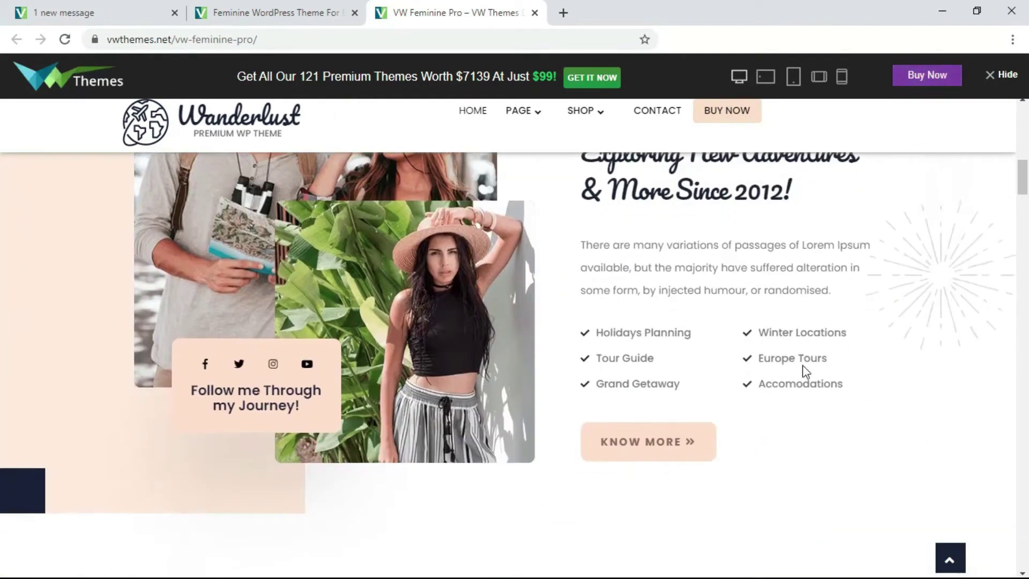
scroll(804, 372, "down", 2)
scroll(804, 372, "down", 2)
scroll(804, 371, "down", 2)
scroll(805, 371, "down", 2)
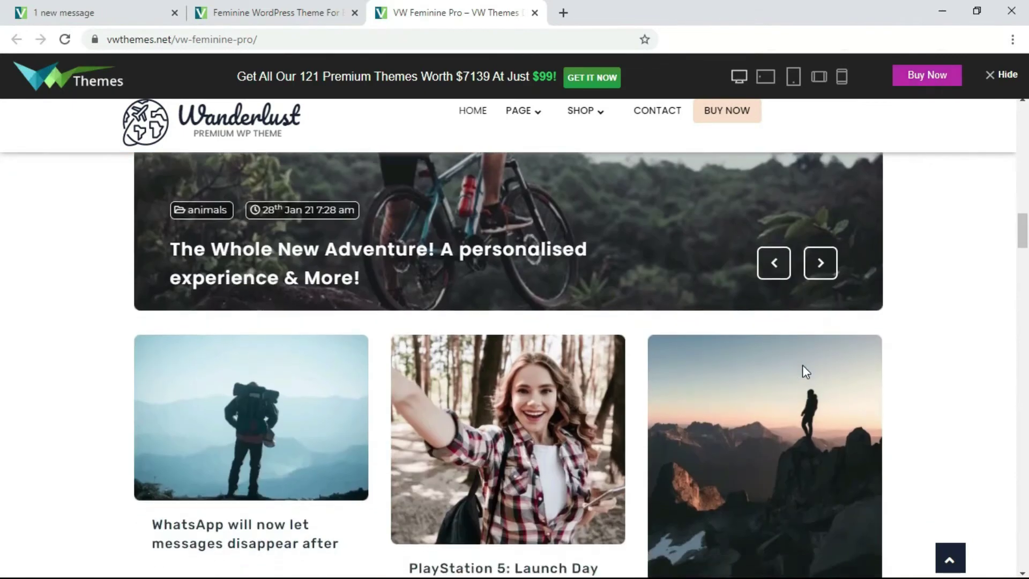
scroll(805, 372, "down", 3)
scroll(803, 372, "down", 2)
scroll(803, 371, "down", 2)
scroll(802, 372, "down", 2)
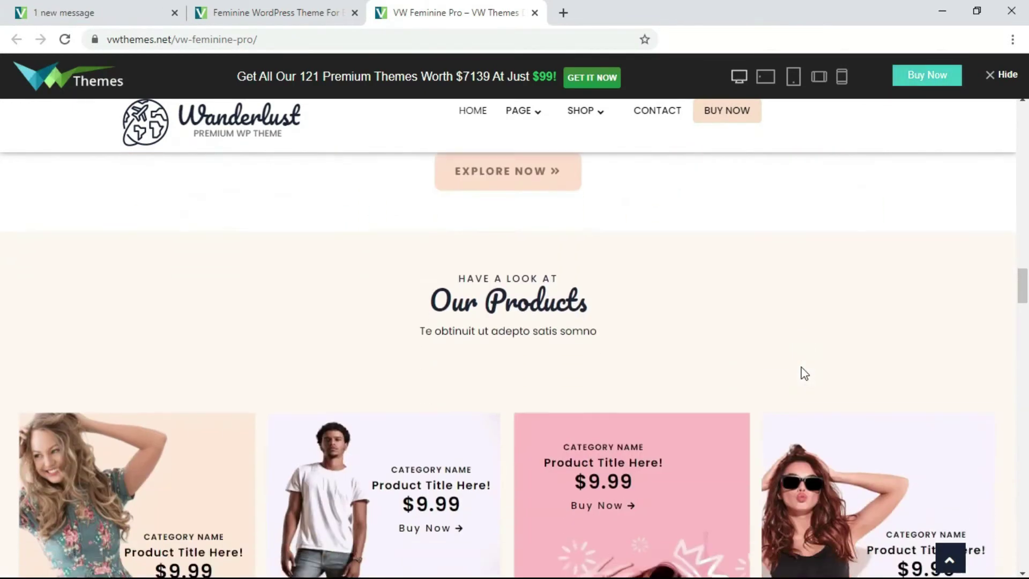
scroll(802, 371, "down", 3)
scroll(802, 373, "down", 3)
scroll(802, 371, "down", 3)
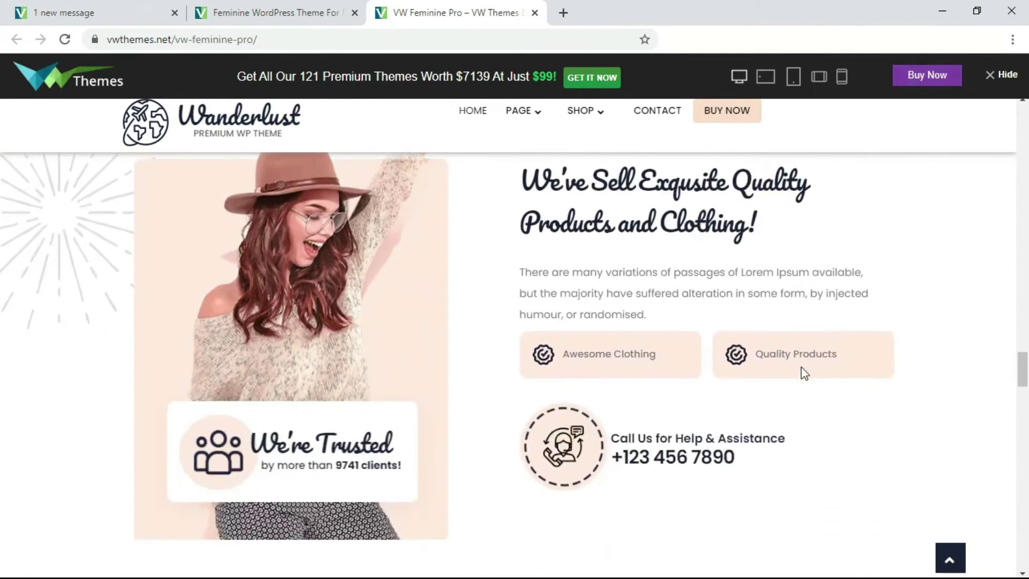
scroll(802, 373, "down", 3)
scroll(803, 372, "down", 4)
scroll(803, 372, "down", 3)
scroll(802, 402, "down", 4)
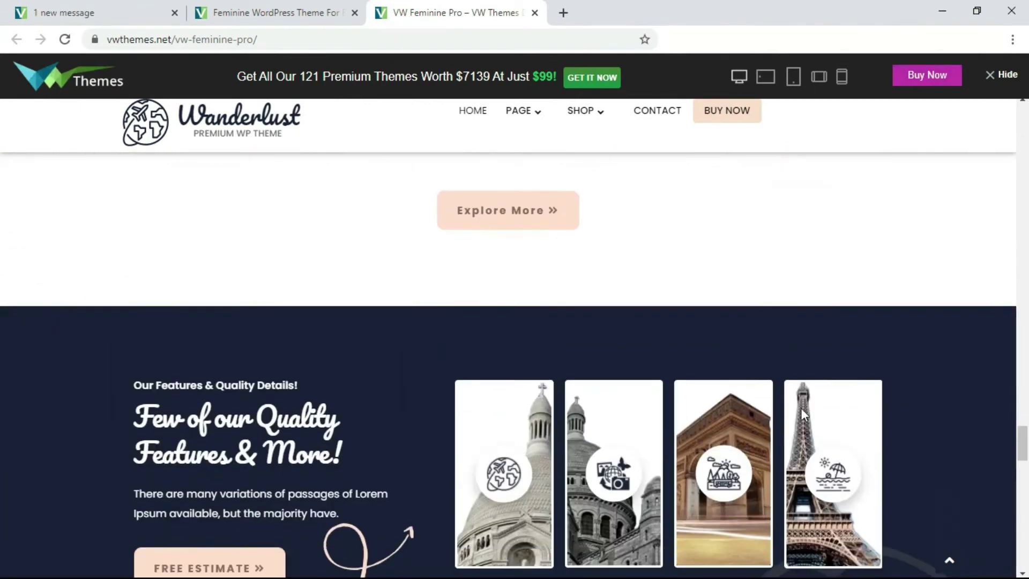
scroll(802, 413, "down", 3)
scroll(802, 412, "down", 4)
scroll(802, 412, "down", 4)
scroll(802, 412, "down", 3)
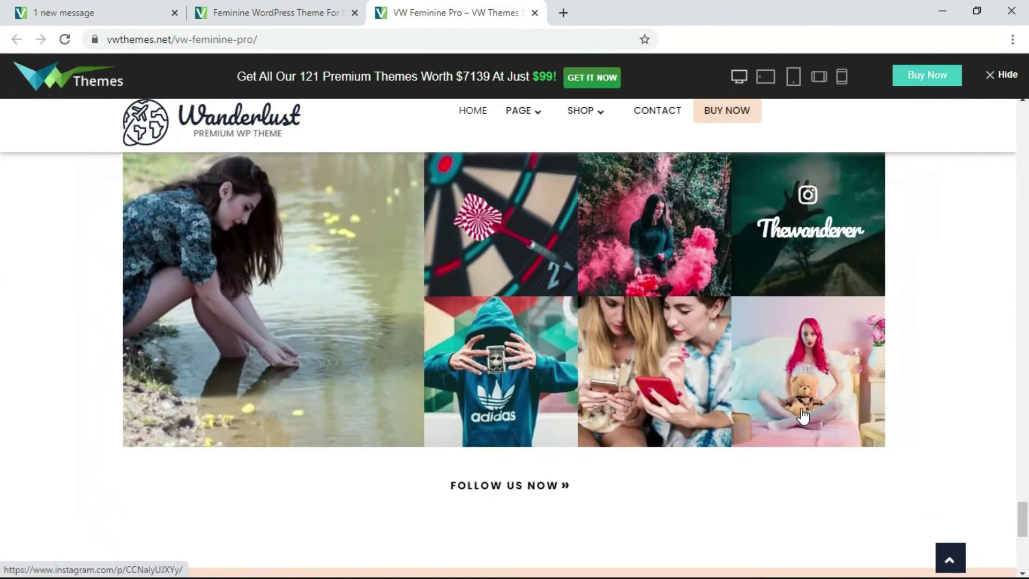
scroll(802, 414, "down", 4)
scroll(802, 415, "down", 2)
scroll(802, 414, "up", 5)
scroll(802, 414, "up", 6)
scroll(803, 416, "up", 5)
scroll(803, 415, "up", 4)
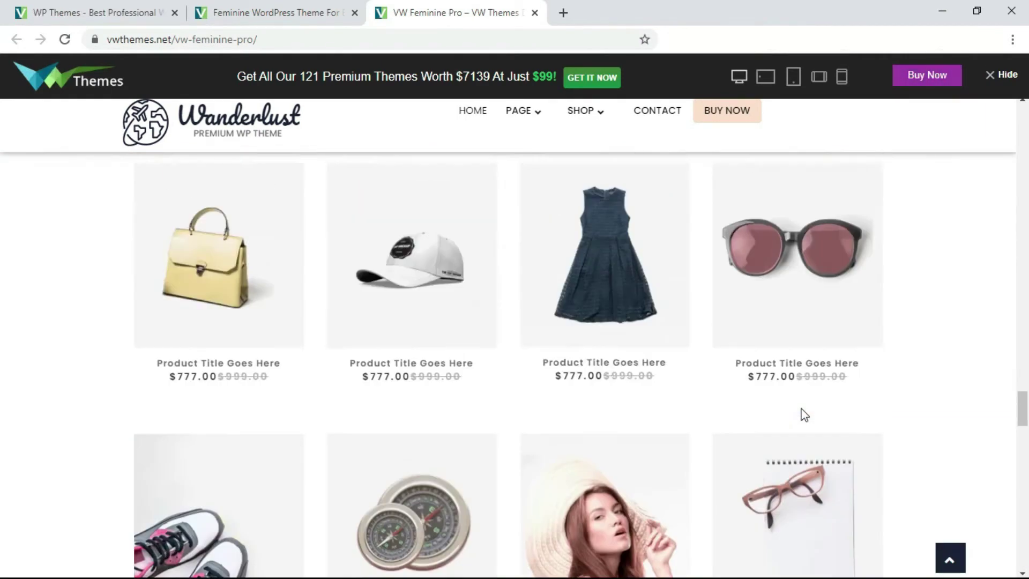
scroll(803, 415, "up", 4)
scroll(803, 416, "up", 4)
scroll(801, 414, "up", 4)
scroll(801, 414, "up", 4)
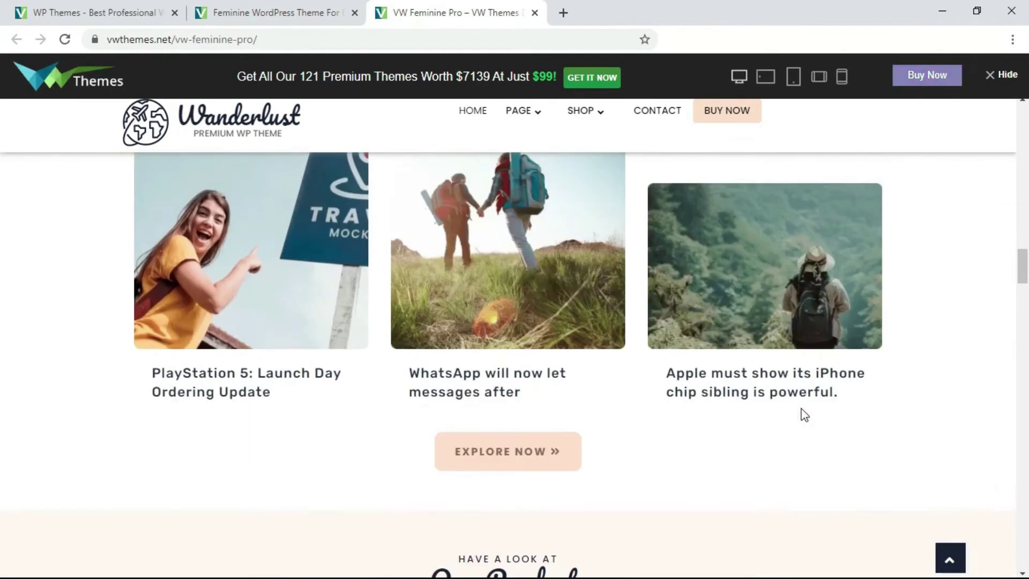
scroll(801, 414, "up", 3)
scroll(801, 414, "up", 5)
scroll(800, 414, "up", 4)
scroll(801, 415, "up", 4)
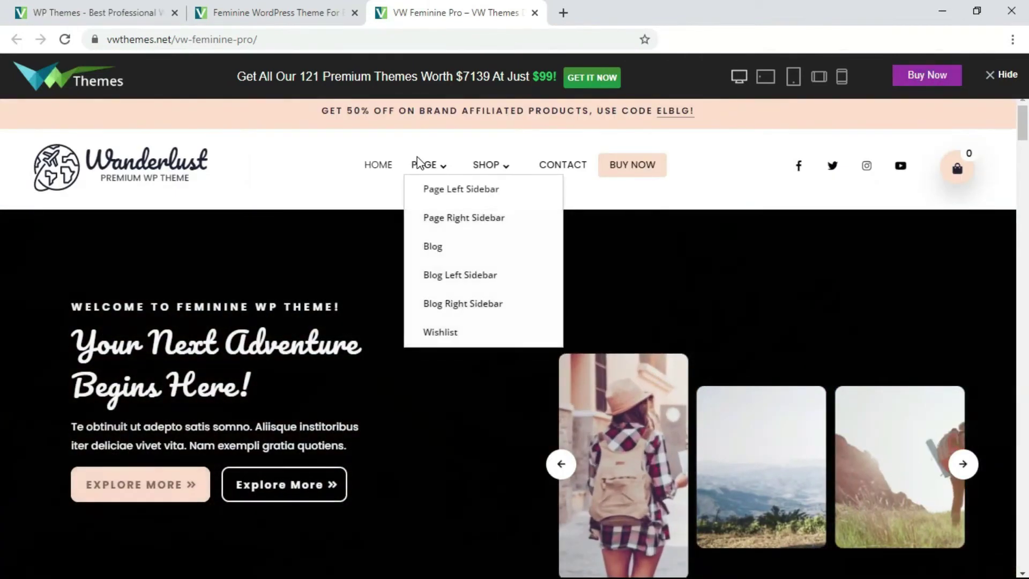
mouse_move(523, 111)
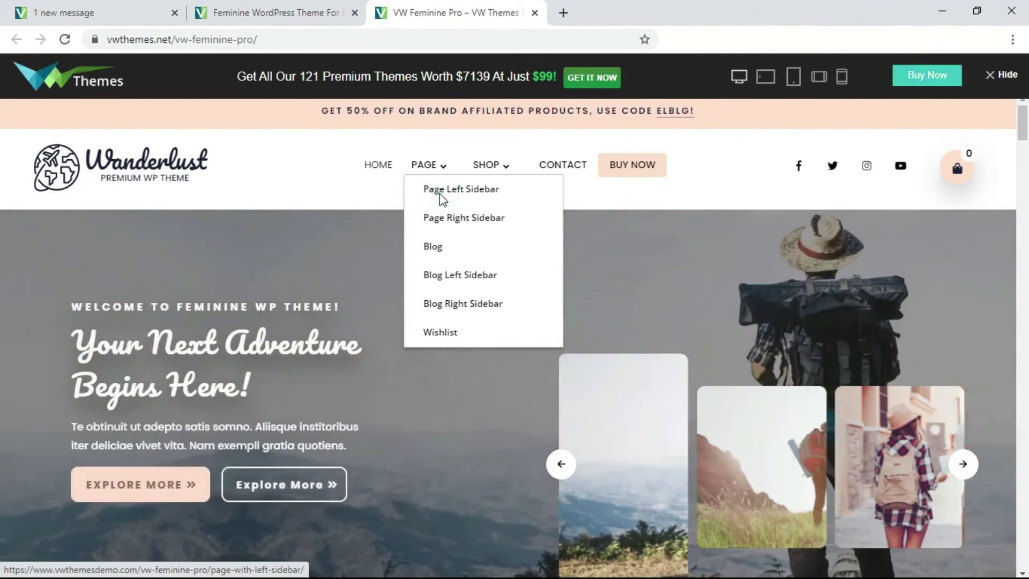
left_click(441, 195)
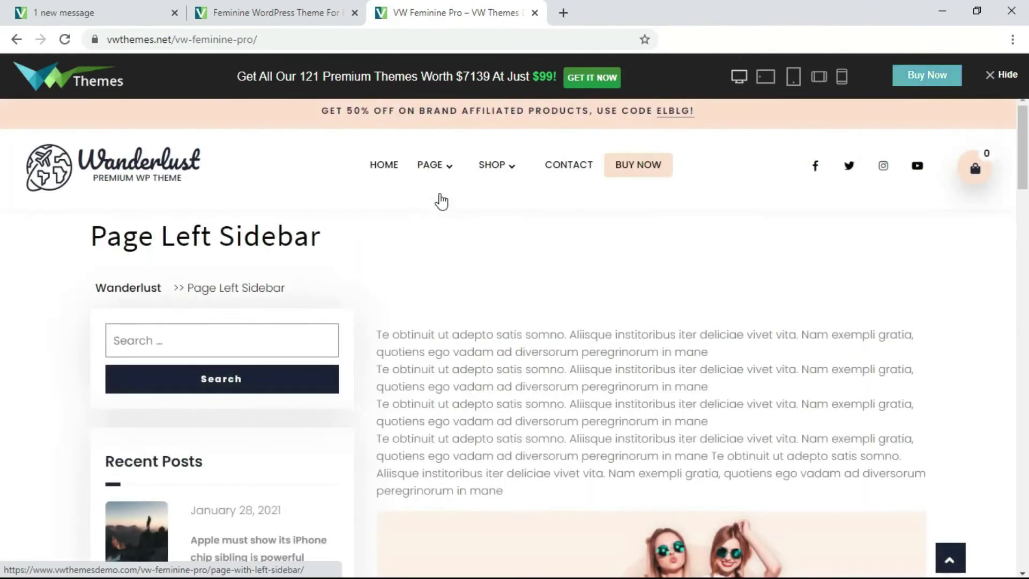
scroll(441, 200, "down", 1)
scroll(439, 200, "down", 2)
scroll(439, 195, "down", 1)
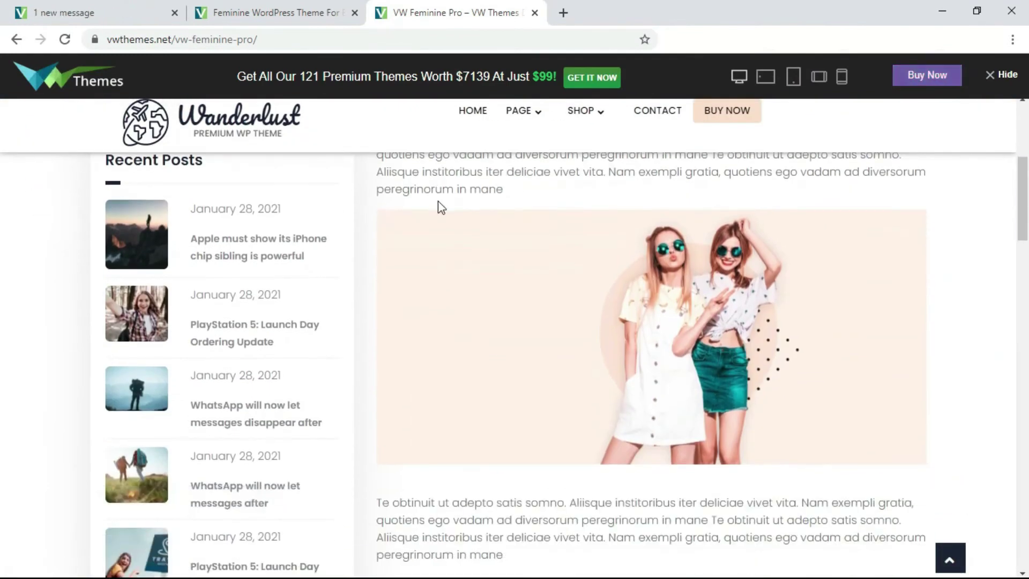
scroll(439, 207, "down", 2)
scroll(439, 212, "down", 2)
scroll(437, 207, "down", 2)
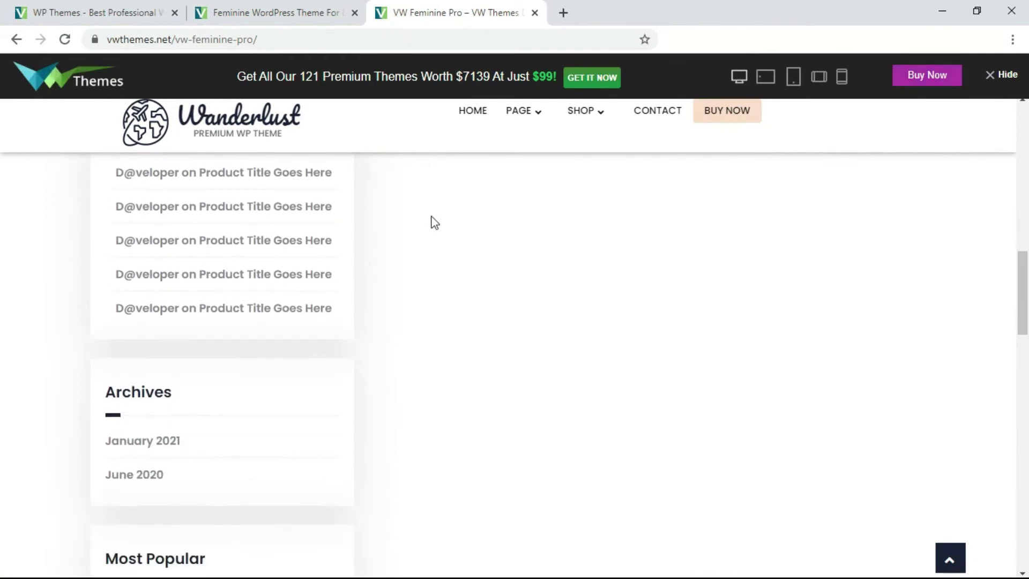
scroll(423, 305, "down", 2)
scroll(423, 306, "down", 3)
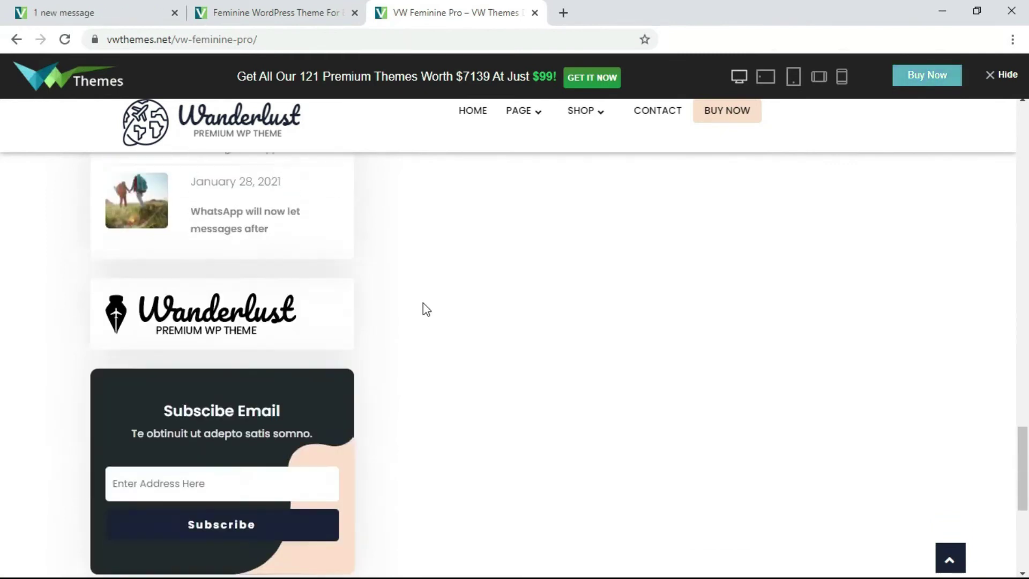
scroll(411, 362, "down", 3)
scroll(411, 443, "up", 5)
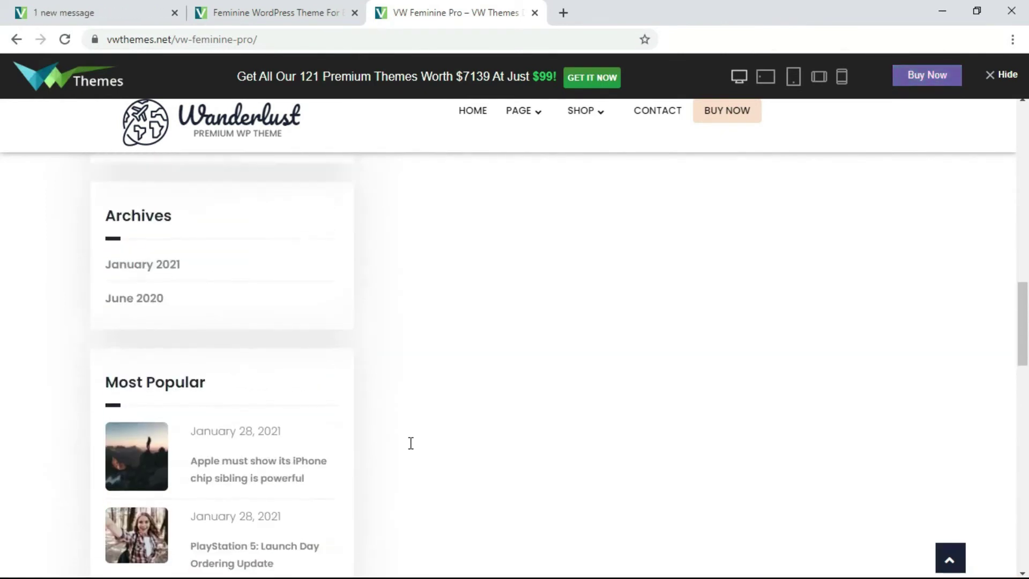
scroll(410, 443, "up", 5)
scroll(408, 442, "up", 5)
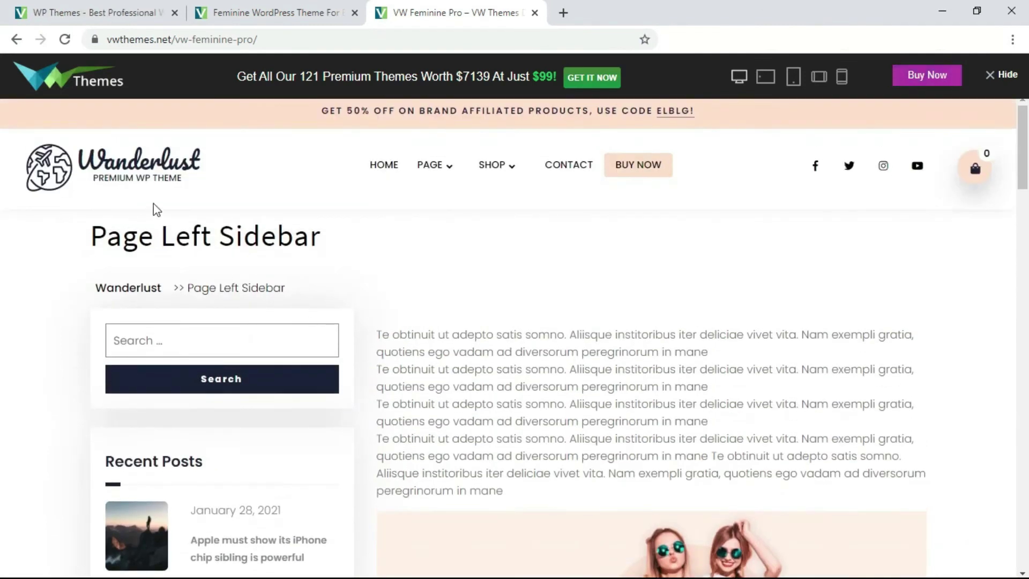
key("alt+Left")
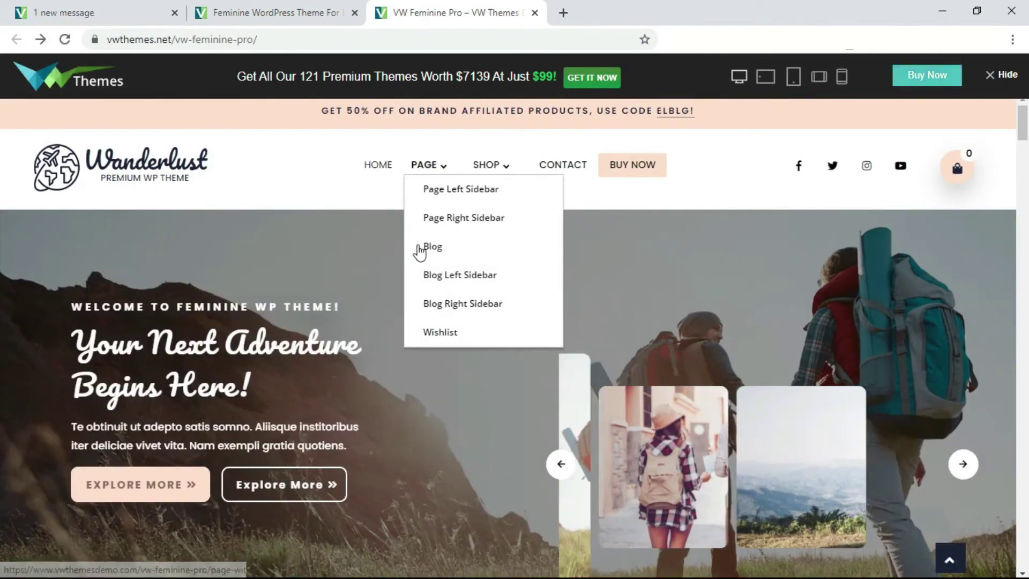
left_click(419, 248)
scroll(601, 149, "down", 2)
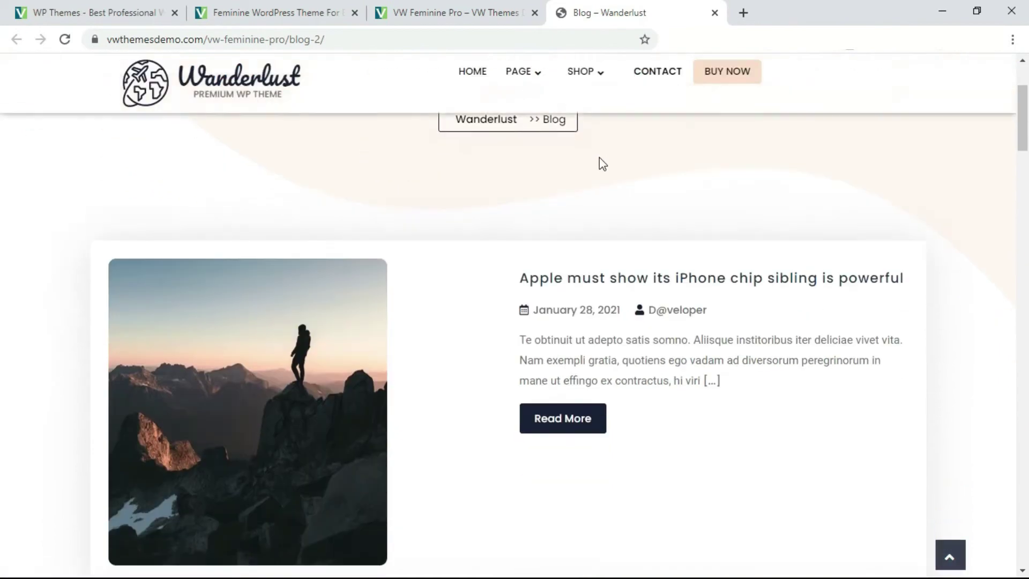
scroll(604, 169, "down", 3)
scroll(612, 209, "down", 3)
scroll(610, 264, "down", 4)
scroll(609, 265, "down", 5)
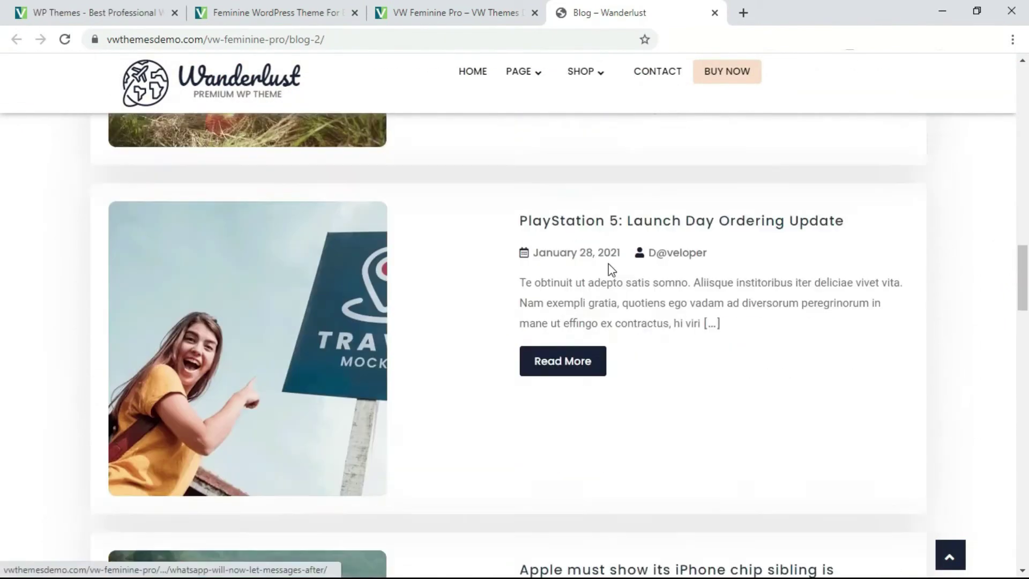
scroll(609, 264, "down", 5)
scroll(609, 266, "down", 3)
scroll(609, 269, "up", 1)
scroll(609, 269, "up", 6)
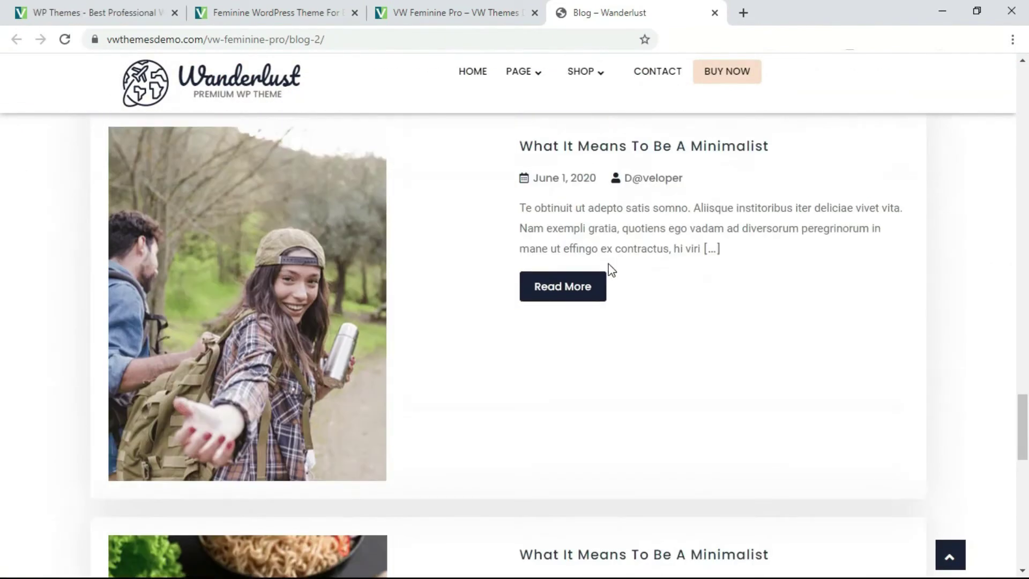
scroll(609, 266, "up", 3)
scroll(611, 264, "up", 4)
scroll(610, 264, "up", 5)
scroll(609, 263, "up", 4)
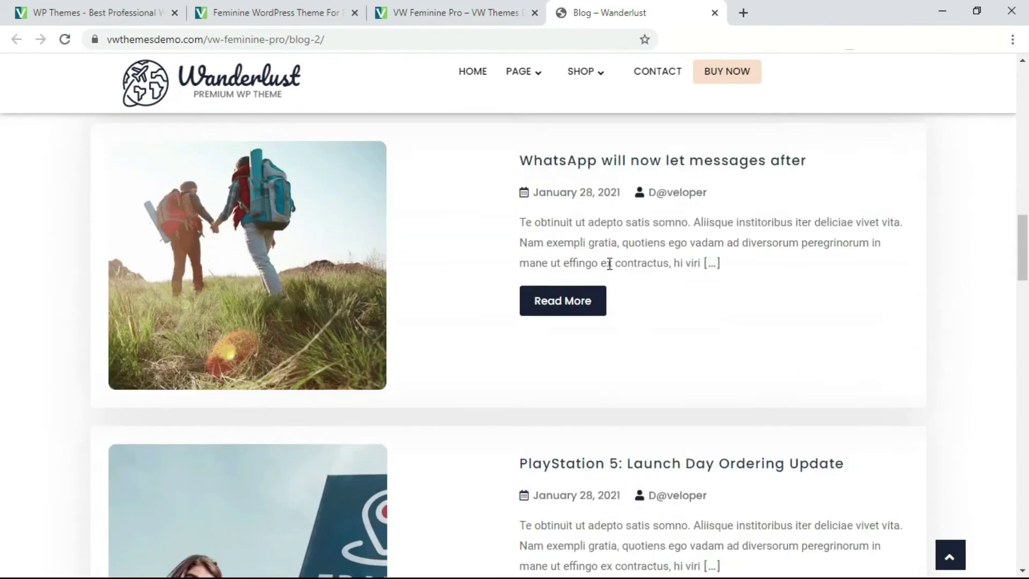
scroll(610, 264, "up", 3)
scroll(610, 264, "up", 4)
scroll(608, 269, "up", 4)
key("ctrl+w")
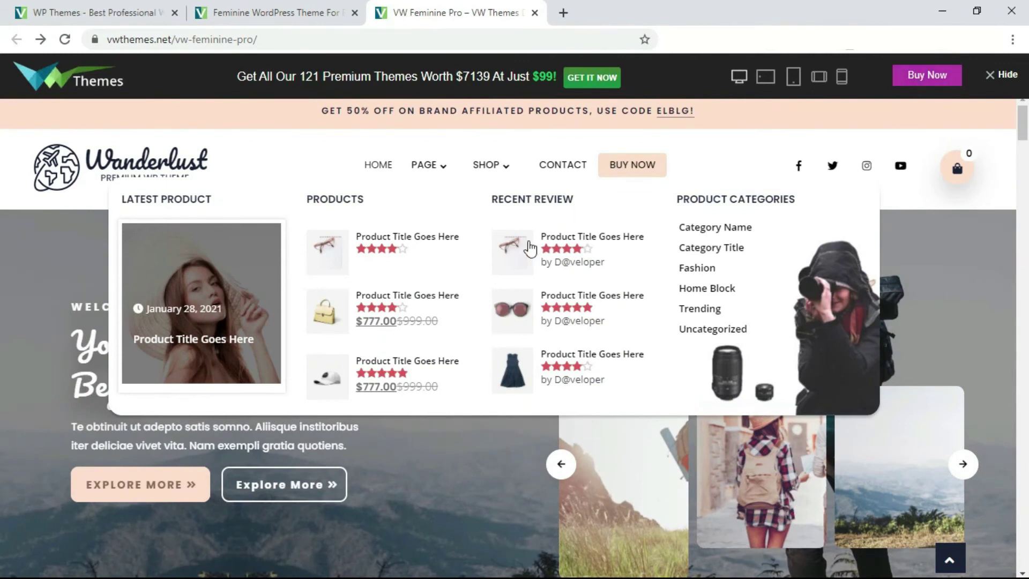
- Open the eyeglasses product listed under Recent Review on the demo site
left_click(530, 249)
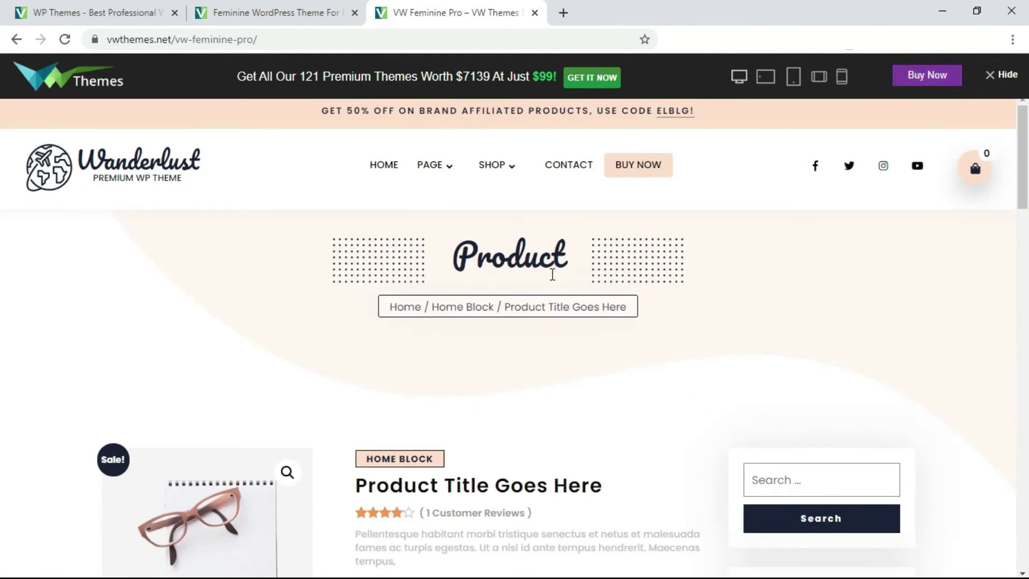
scroll(552, 276, "down", 1)
scroll(512, 278, "down", 1)
scroll(469, 280, "down", 1)
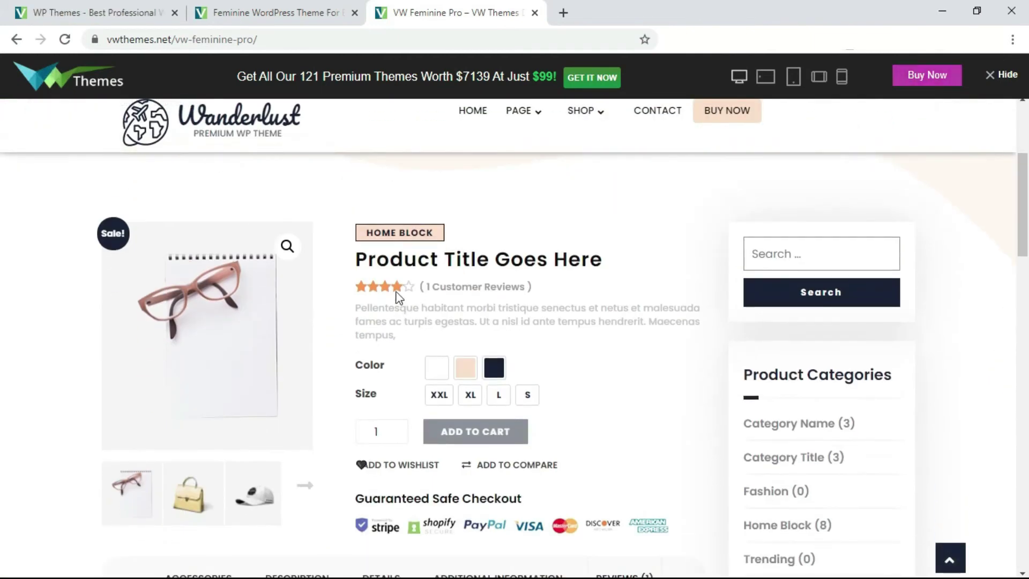
scroll(564, 272, "down", 1)
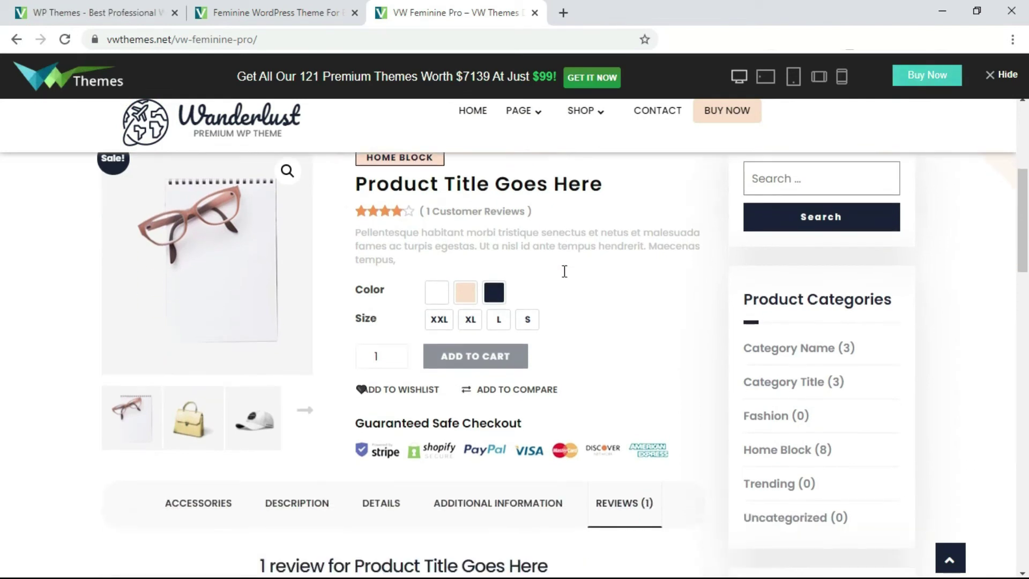
scroll(563, 275, "down", 1)
scroll(553, 277, "down", 1)
scroll(553, 278, "down", 1)
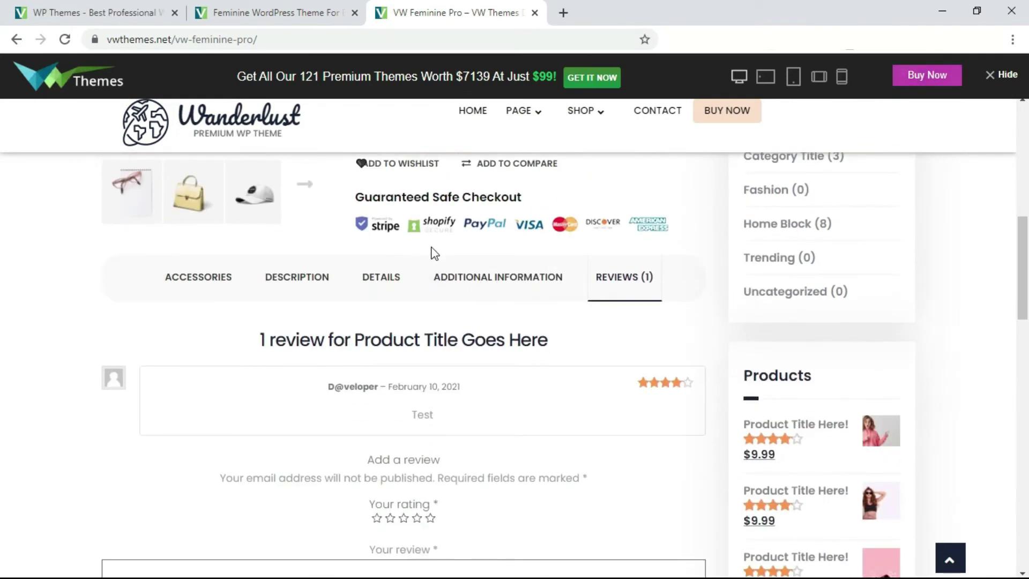
scroll(431, 253, "down", 1)
scroll(418, 270, "down", 2)
scroll(413, 278, "down", 2)
scroll(412, 281, "down", 4)
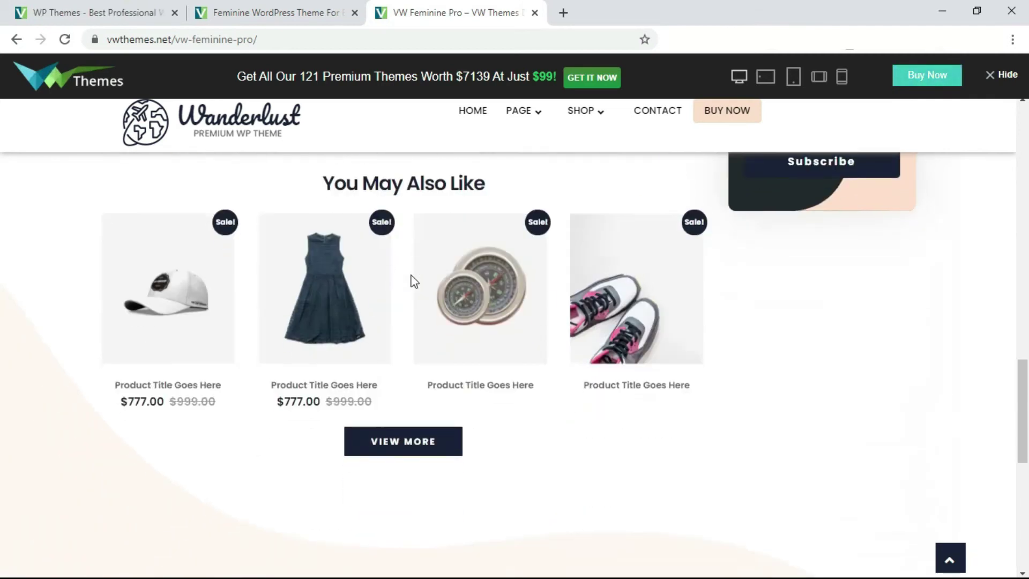
scroll(410, 278, "down", 1)
scroll(409, 278, "down", 2)
scroll(408, 272, "up", 2)
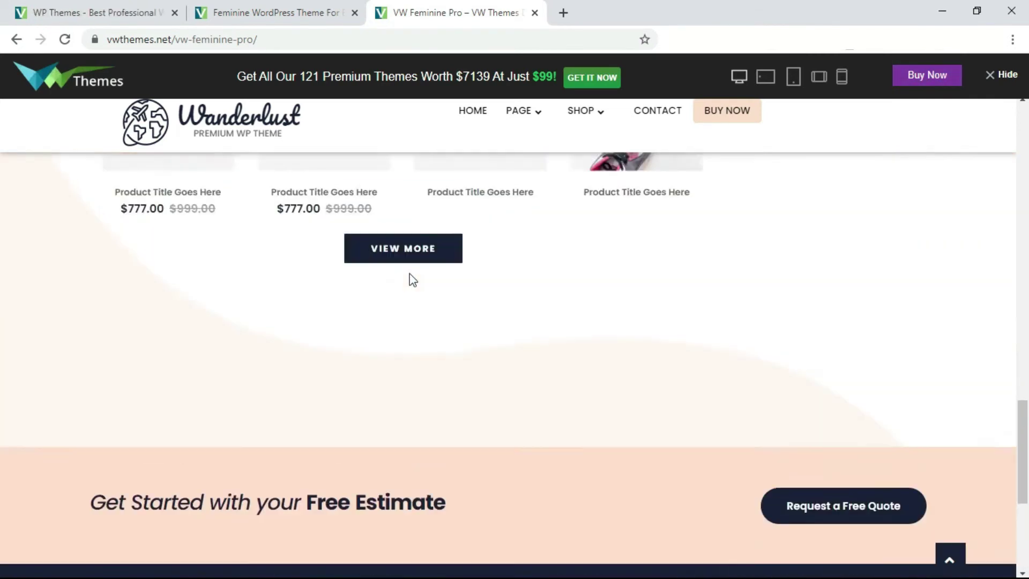
scroll(410, 279, "up", 4)
scroll(411, 278, "up", 4)
scroll(411, 278, "up", 3)
scroll(410, 278, "up", 4)
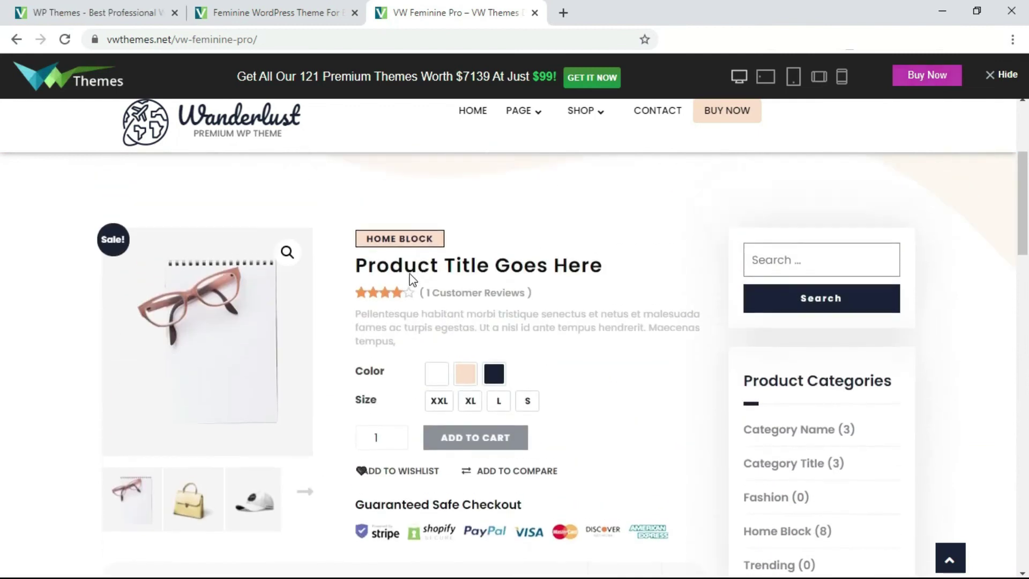
scroll(411, 279, "up", 3)
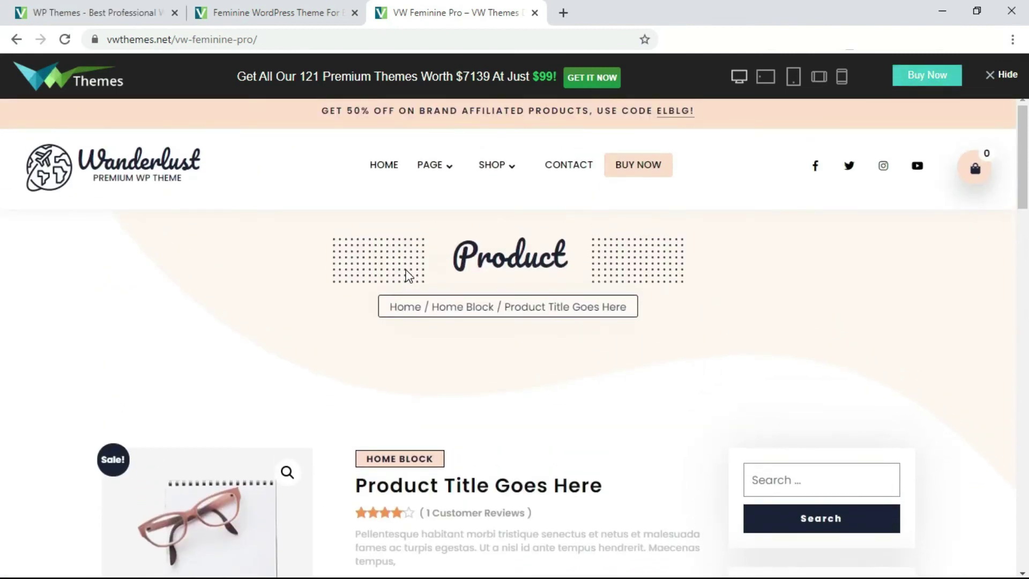
- Return to the demo homepage and view the Contact page in a new tab
left_click(16, 40)
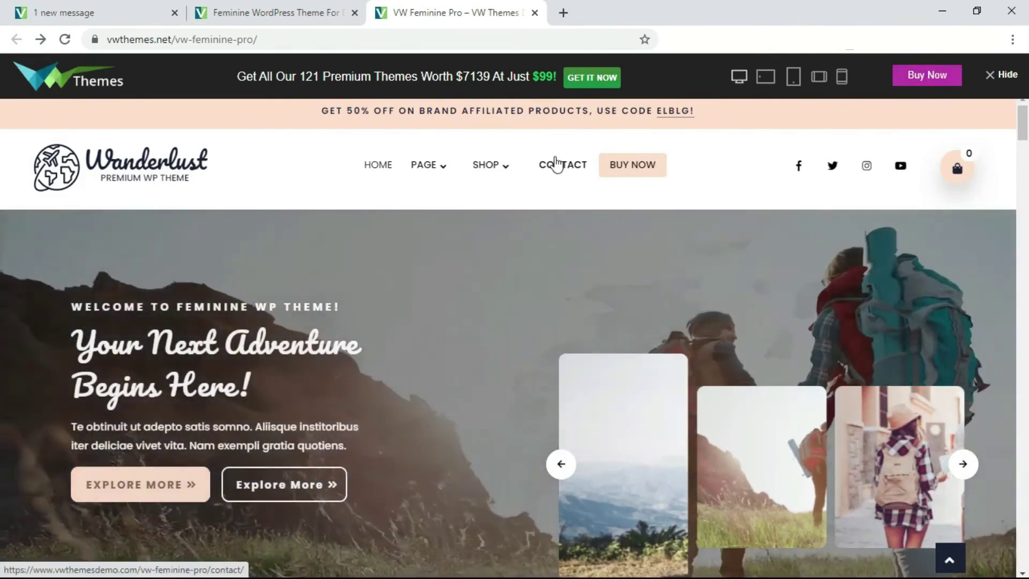
right_click(557, 165)
left_click(567, 168)
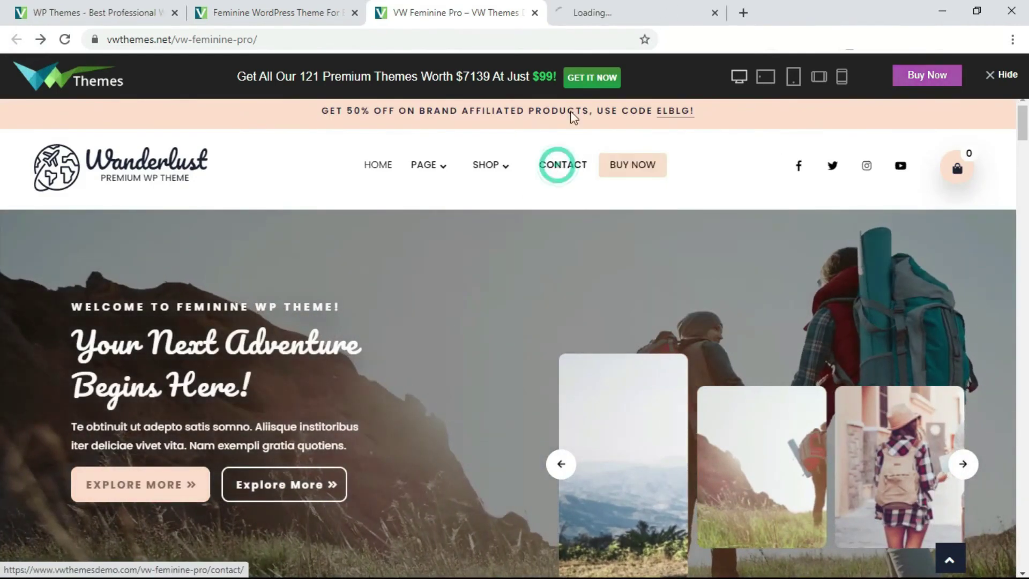
left_click(593, 21)
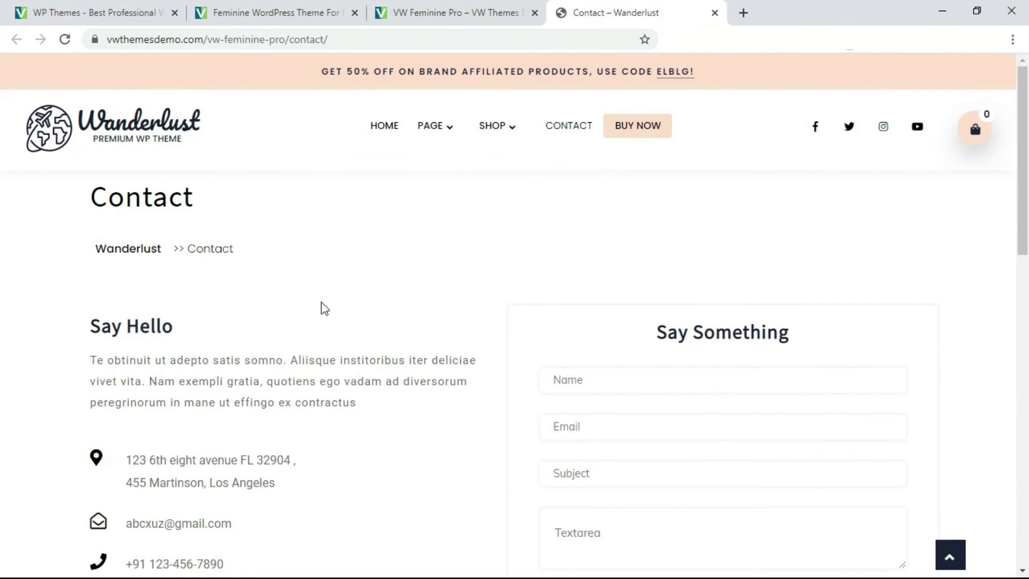
scroll(573, 352, "down", 2)
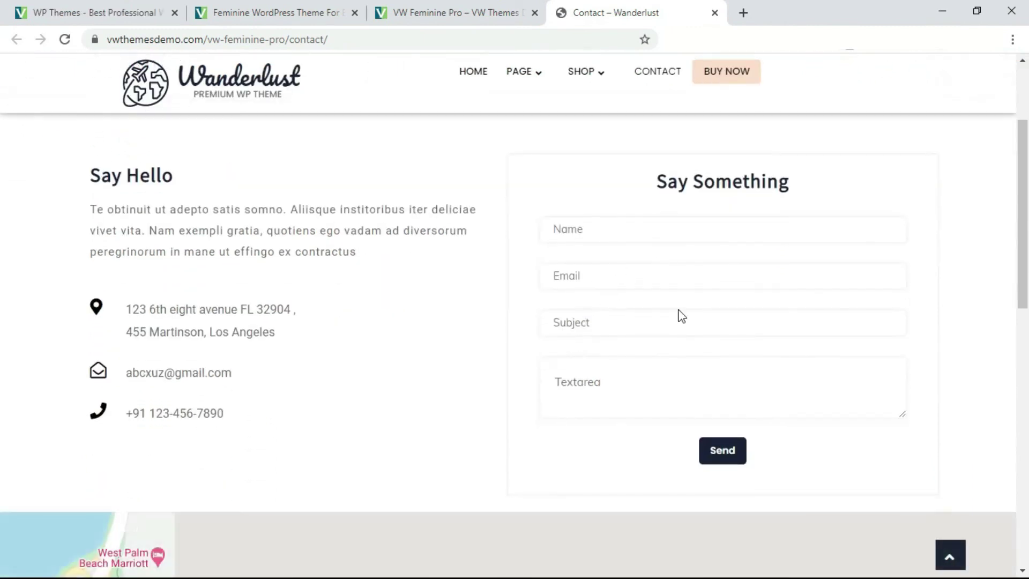
scroll(225, 343, "down", 2)
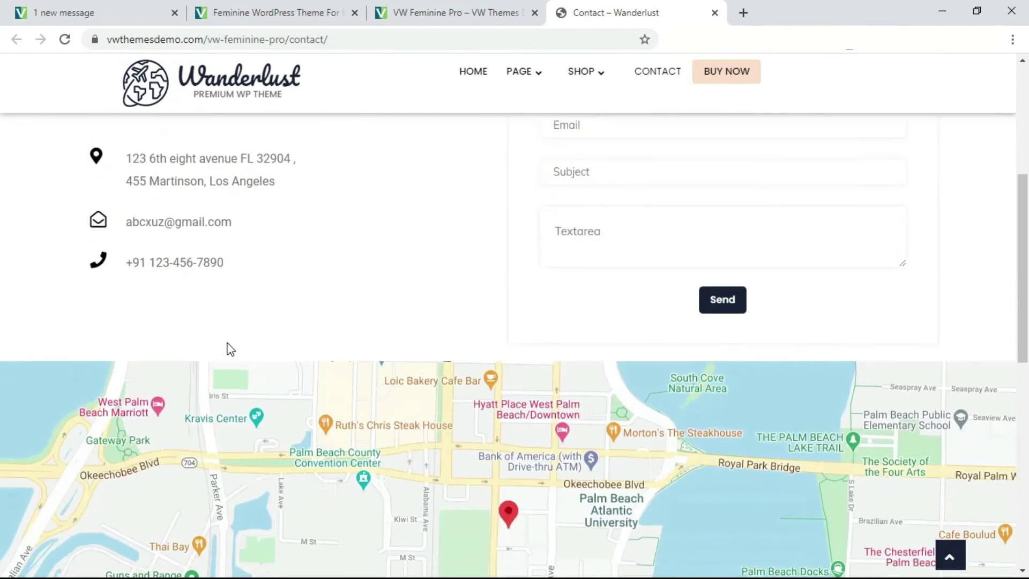
scroll(227, 350, "down", 4)
scroll(416, 342, "down", 1)
scroll(415, 336, "down", 2)
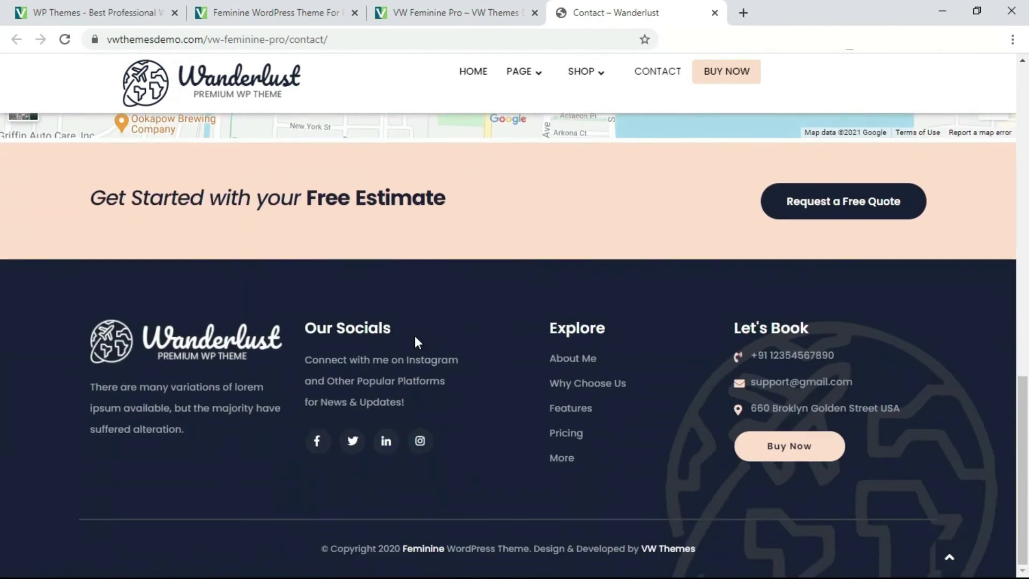
scroll(415, 335, "up", 5)
scroll(416, 338, "up", 5)
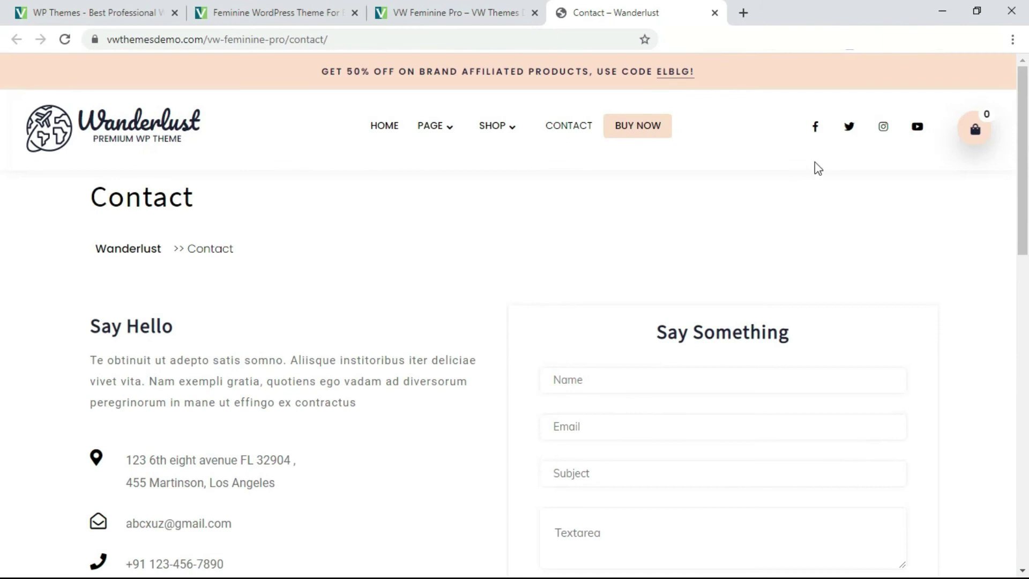